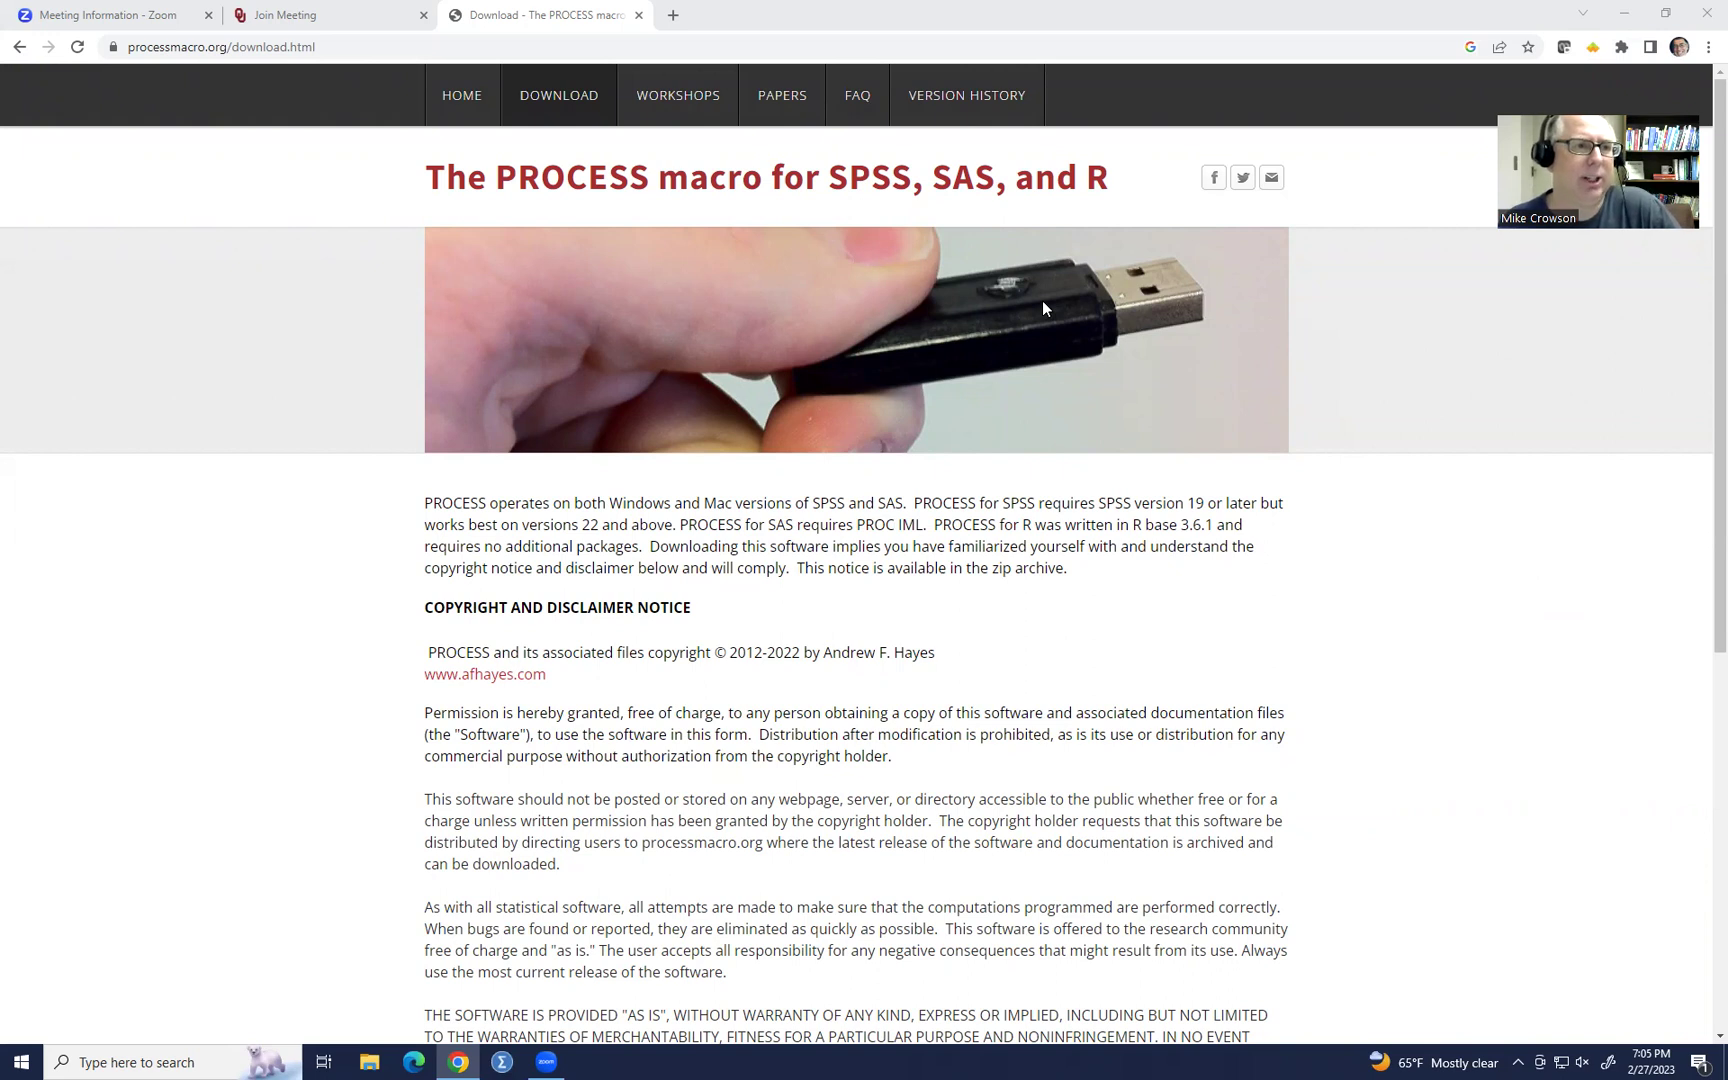
Scroll processmacro.org/download.html down to the 'Download from the Resource Hub at CCRAM' link.
{"action": "left_click", "coordinate": [256, 52]}
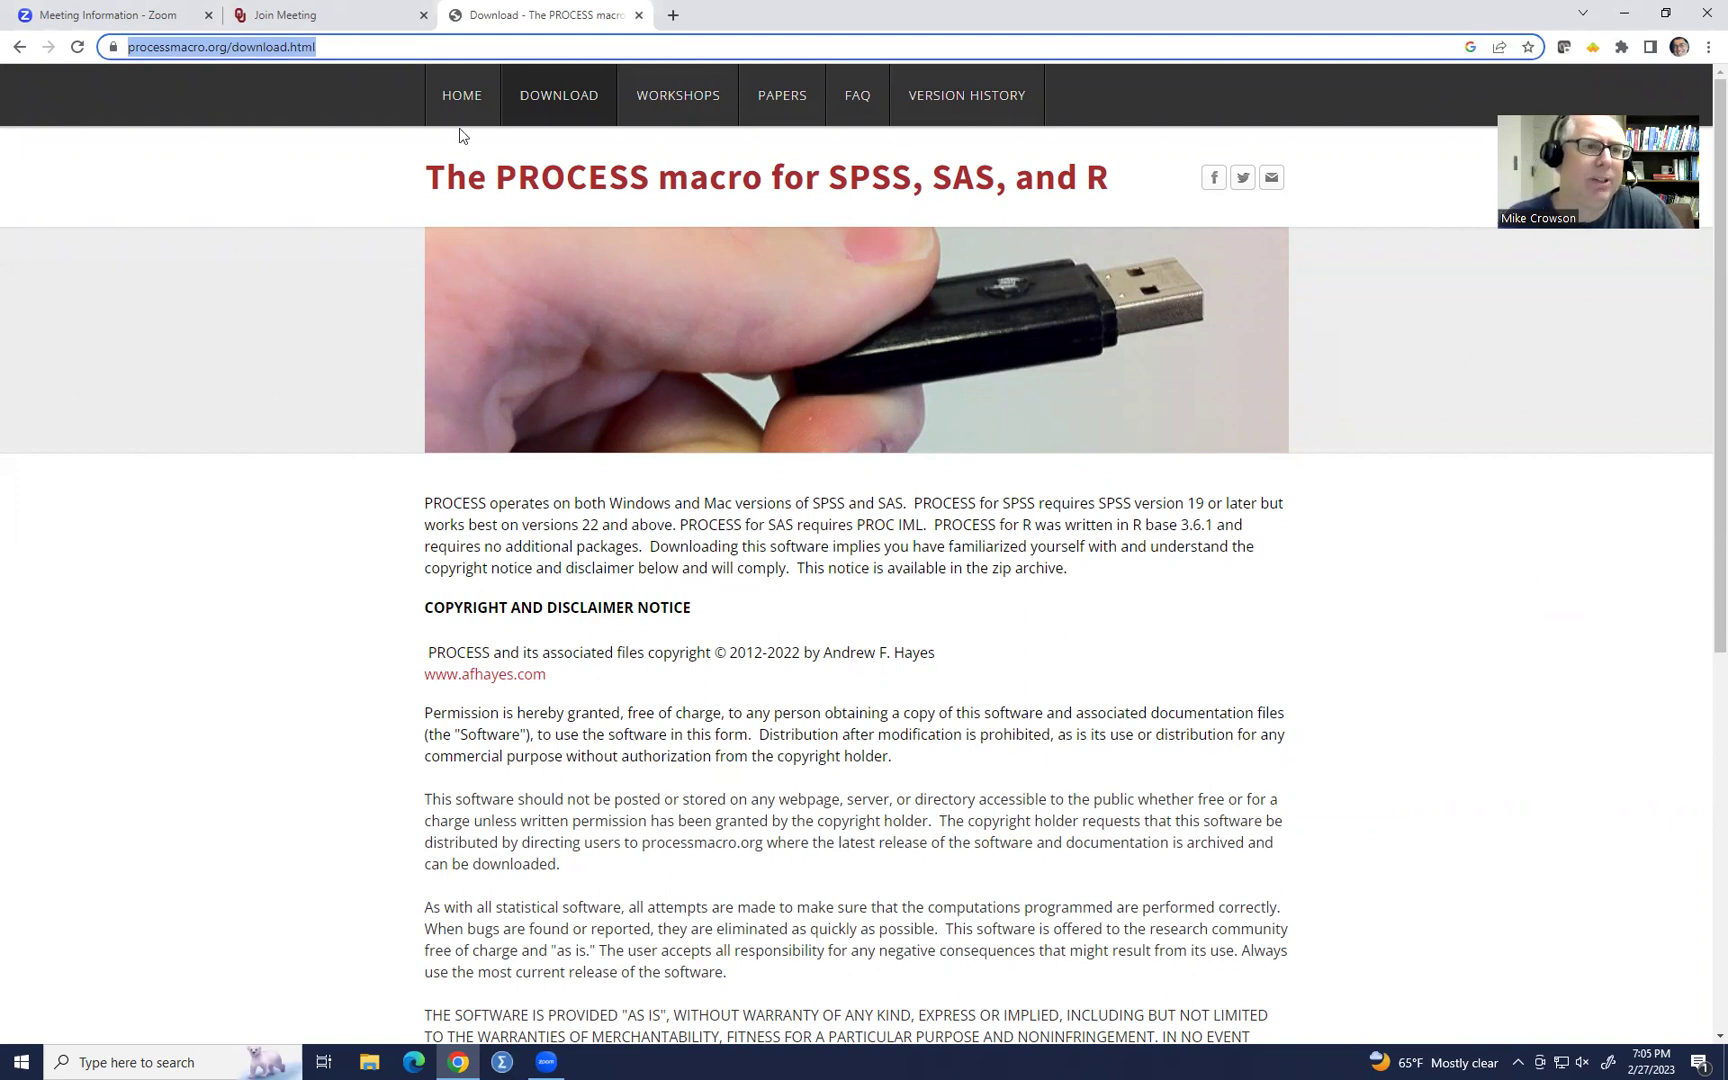
{"action": "scroll", "coordinate": [923, 600], "scroll_direction": "down", "scroll_amount": 5}
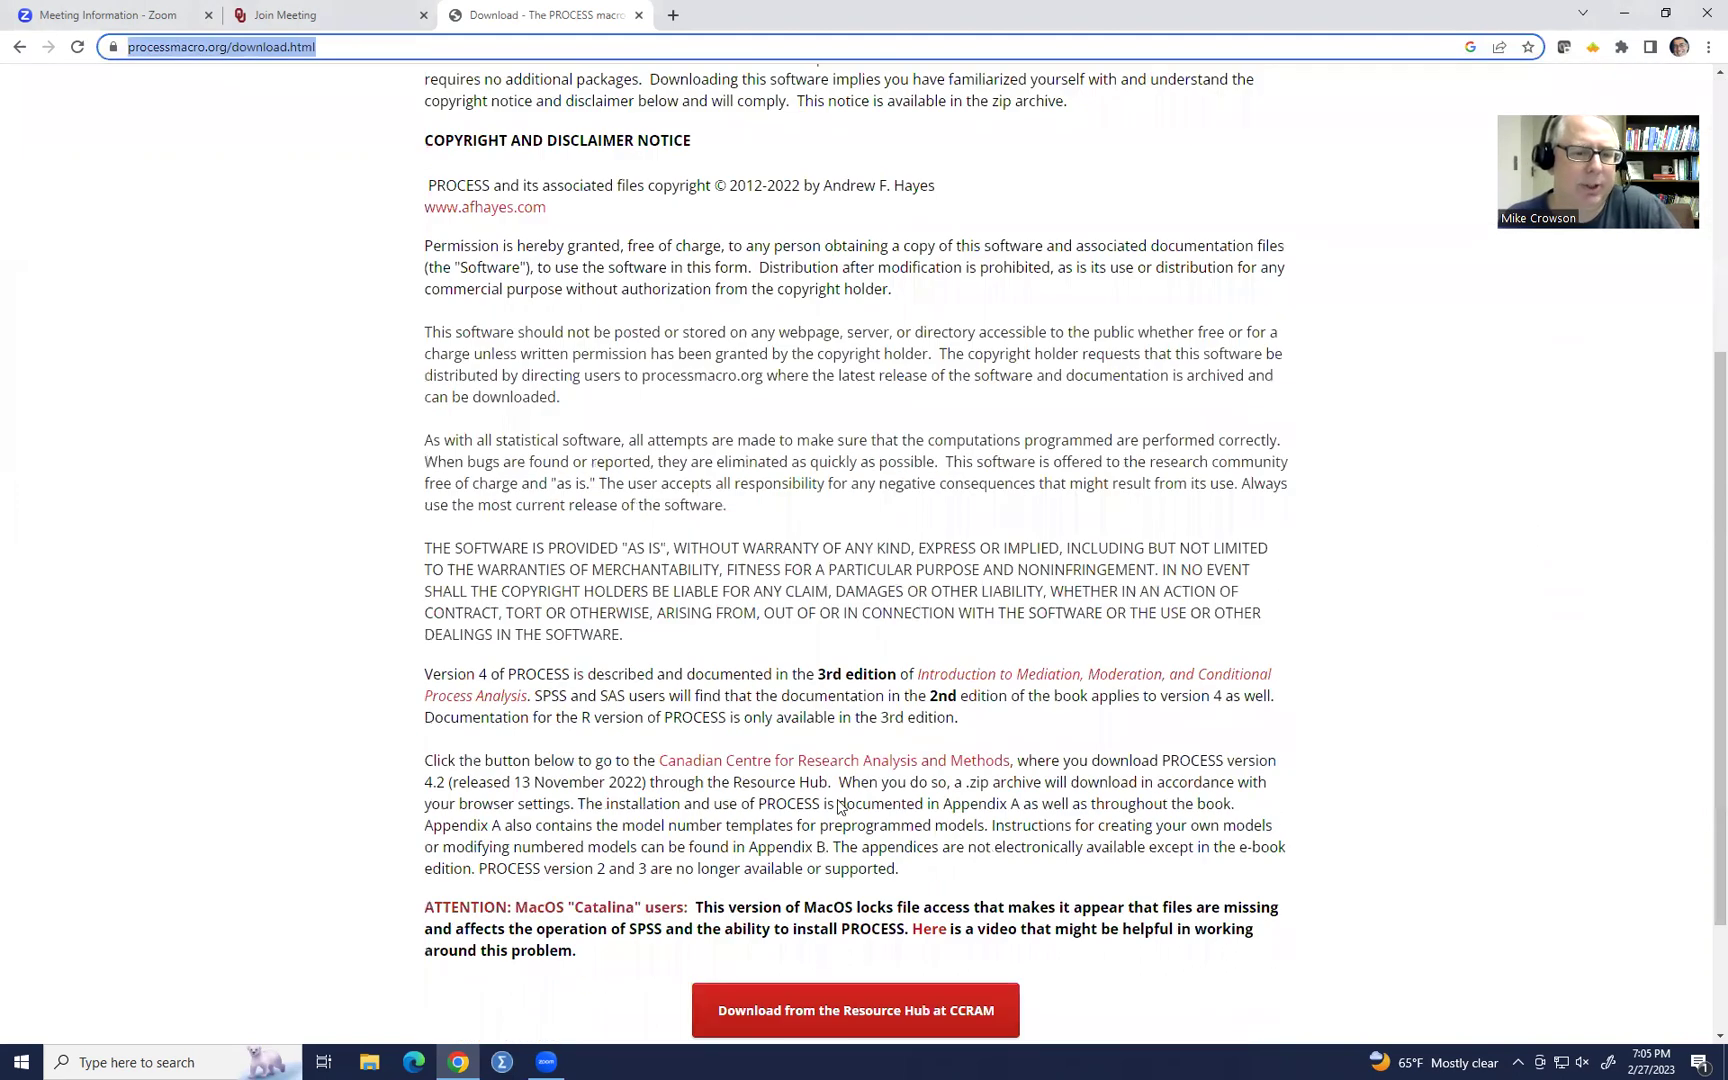
{"action": "scroll", "coordinate": [800, 835], "scroll_direction": "down", "scroll_amount": 2}
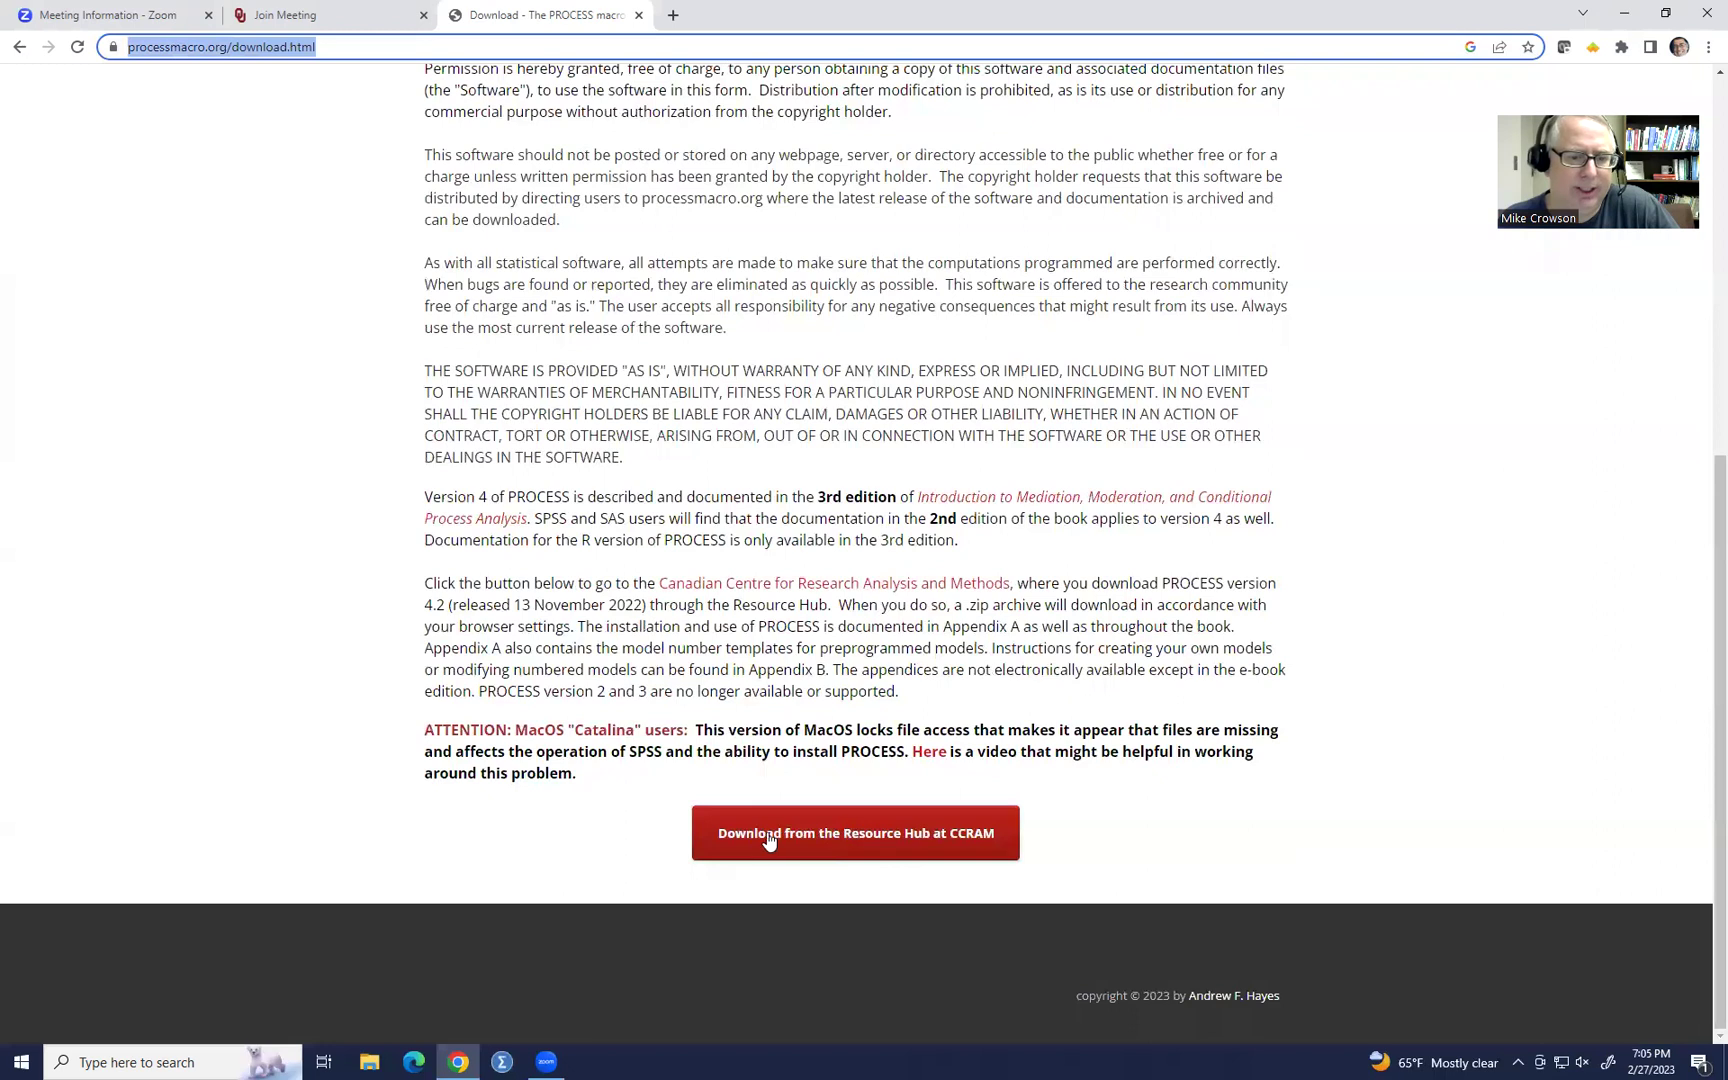
Follow the CCRAM link to the Resource Hub and download the PROCESS v4.3 zip archive.
{"action": "left_click", "coordinate": [862, 846]}
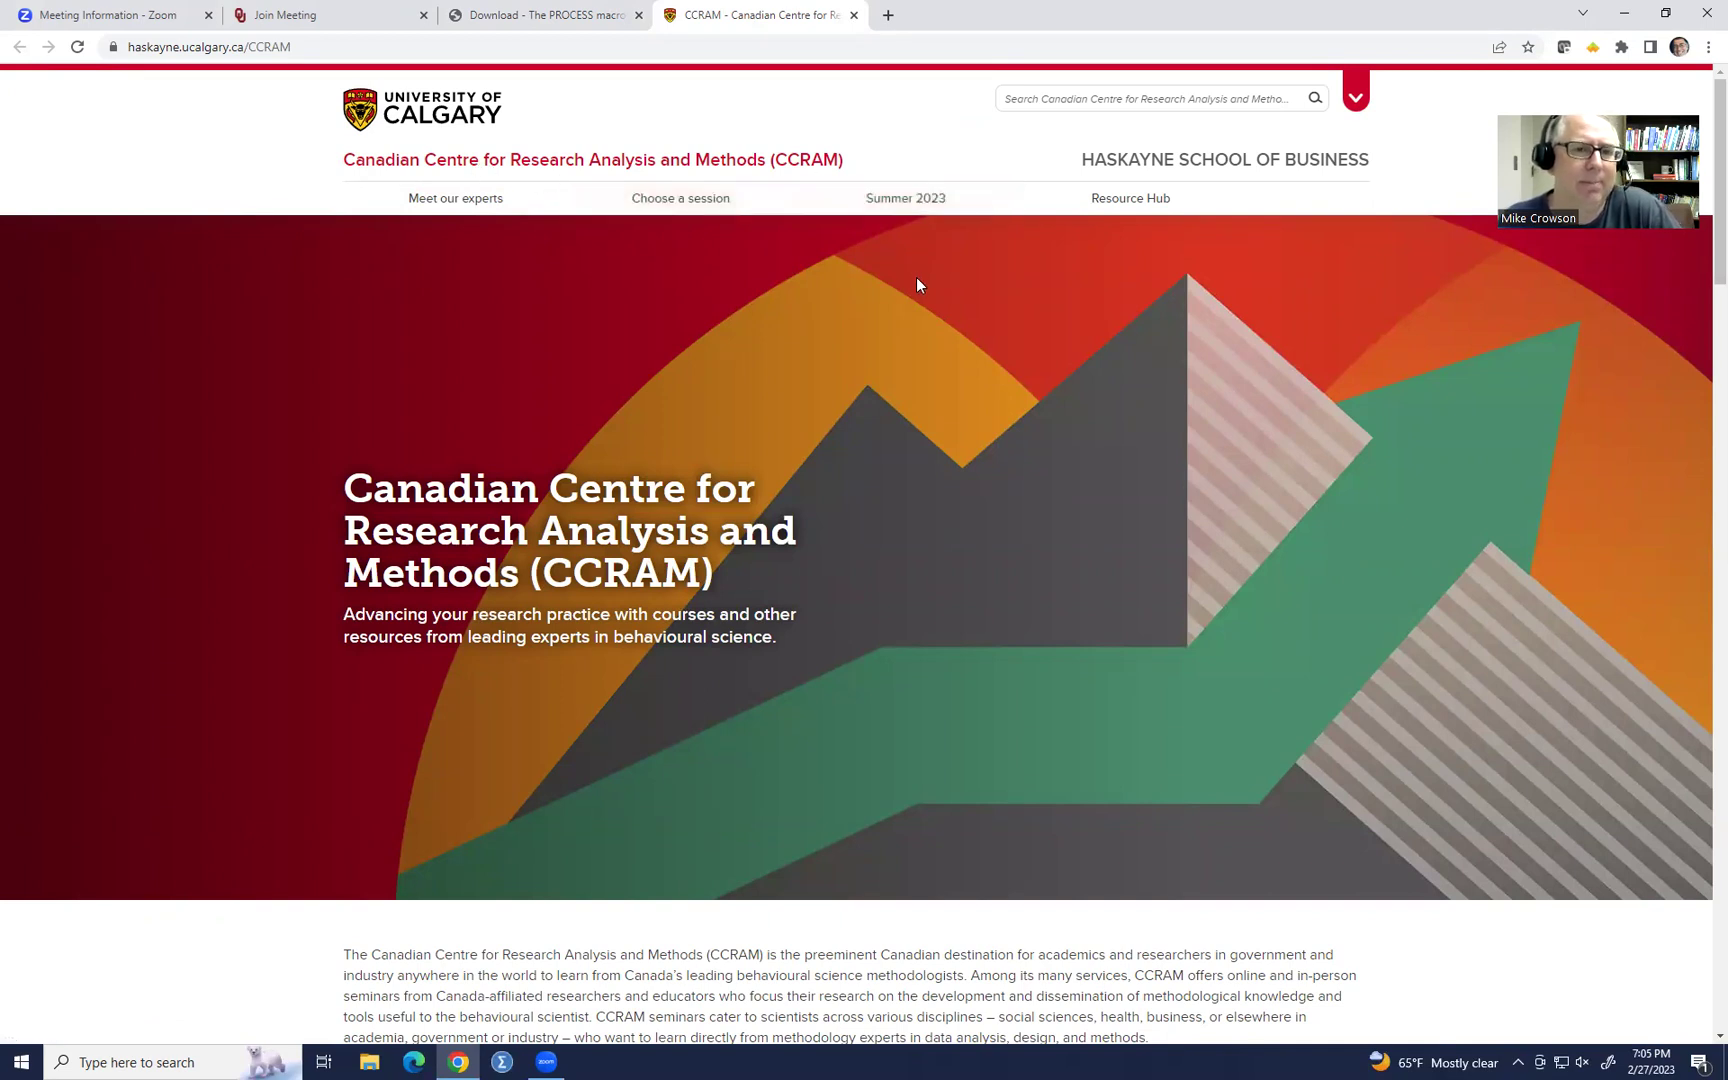
{"action": "left_click", "coordinate": [1133, 202]}
{"action": "scroll", "coordinate": [1073, 340], "scroll_direction": "down", "scroll_amount": 1}
{"action": "scroll", "coordinate": [1073, 343], "scroll_direction": "down", "scroll_amount": 5}
{"action": "scroll", "coordinate": [1073, 343], "scroll_direction": "down", "scroll_amount": 4}
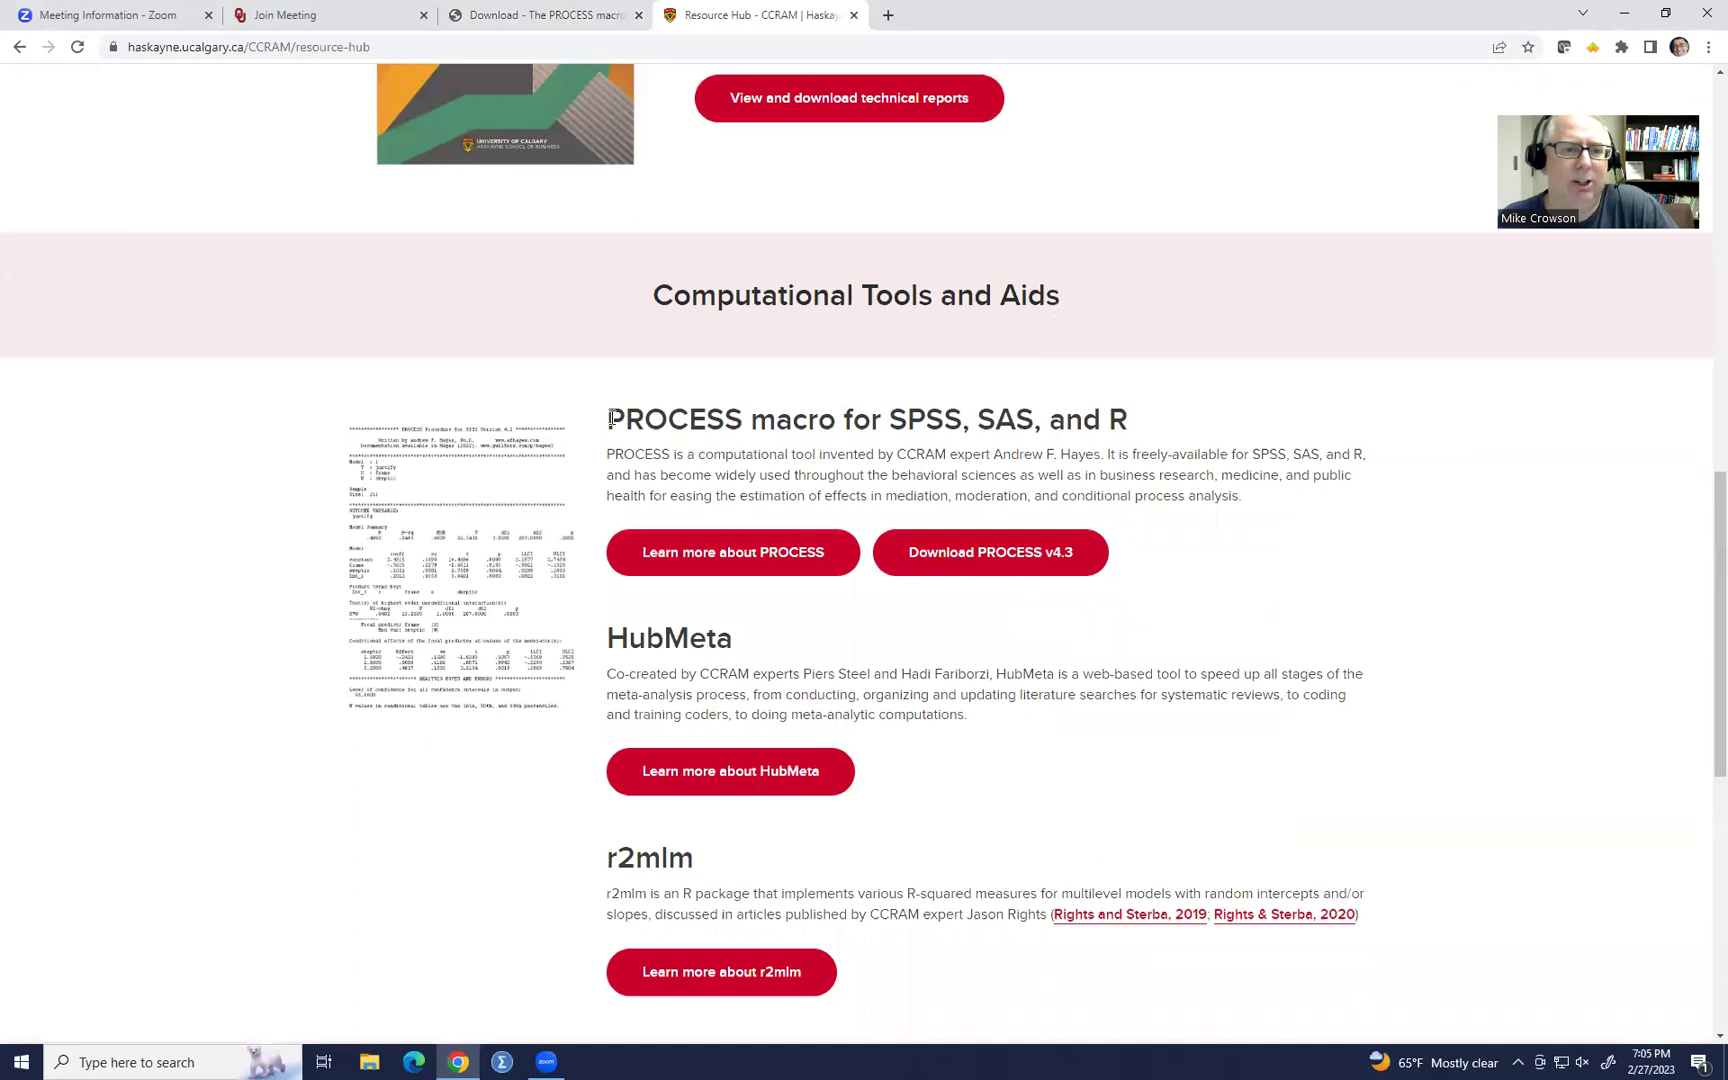
{"action": "left_click_drag", "start_coordinate": [610, 420], "coordinate": [1140, 414]}
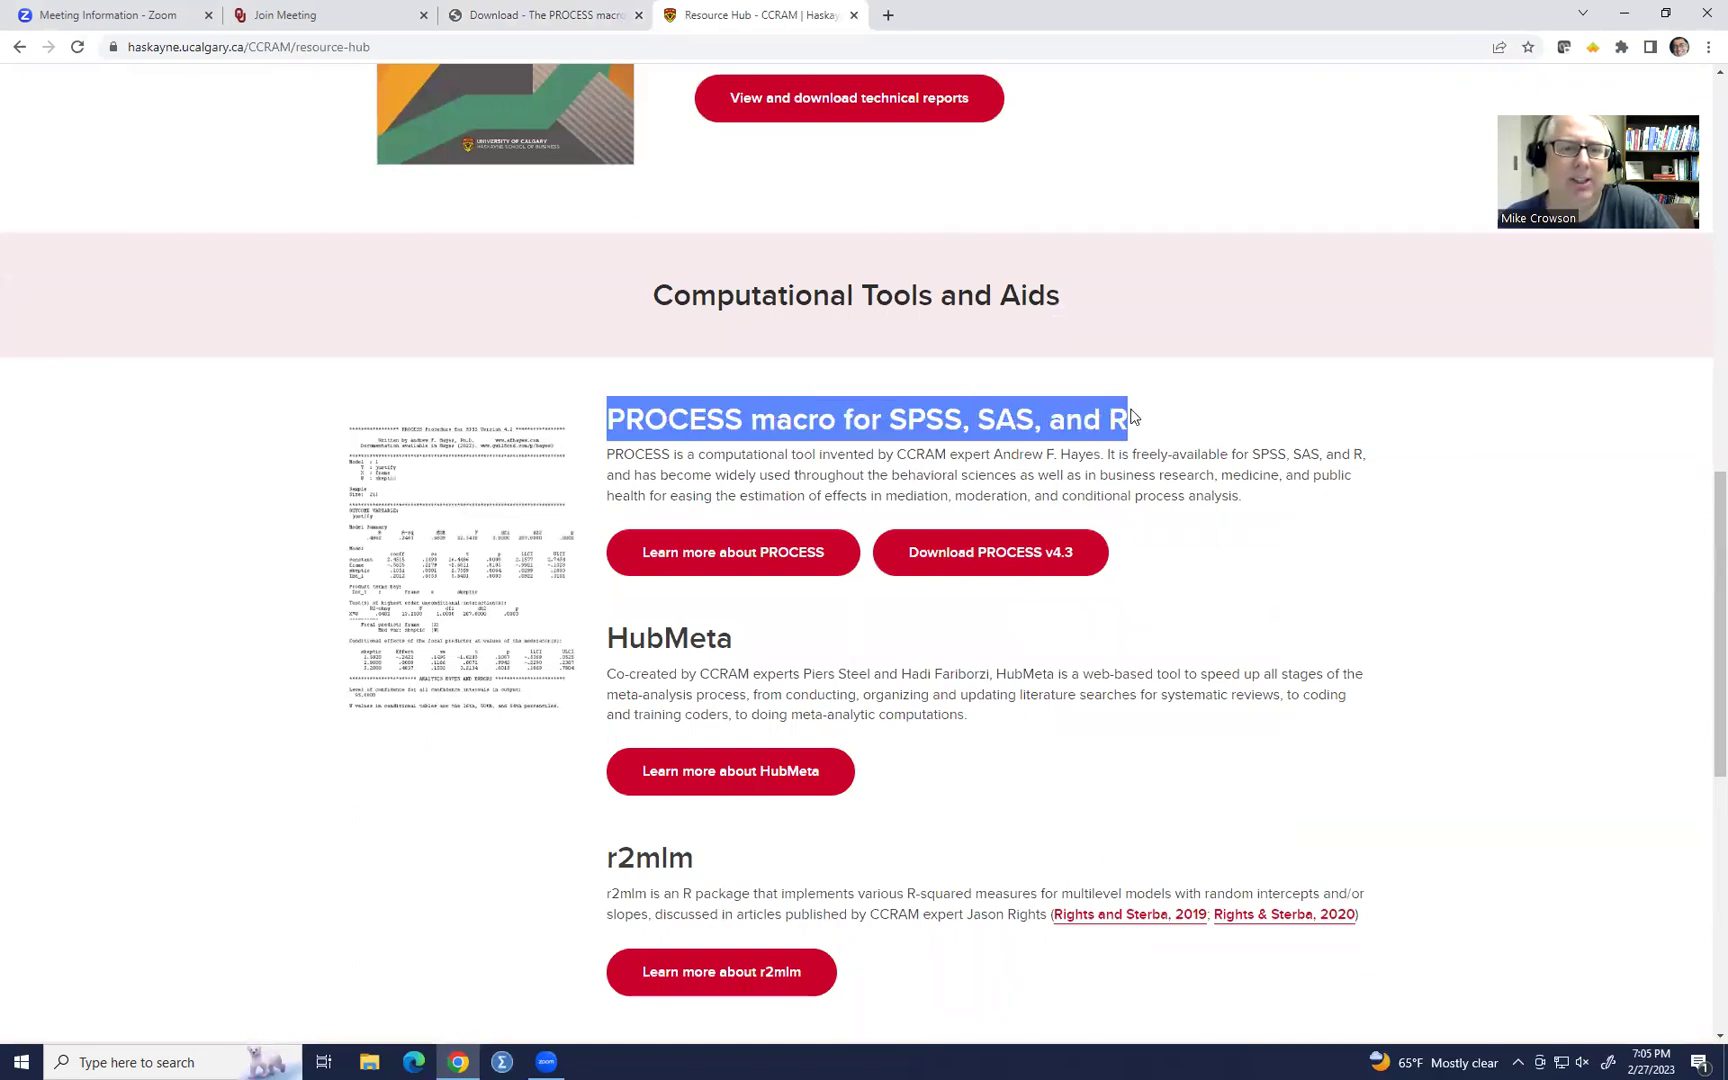
{"action": "left_click", "coordinate": [985, 563]}
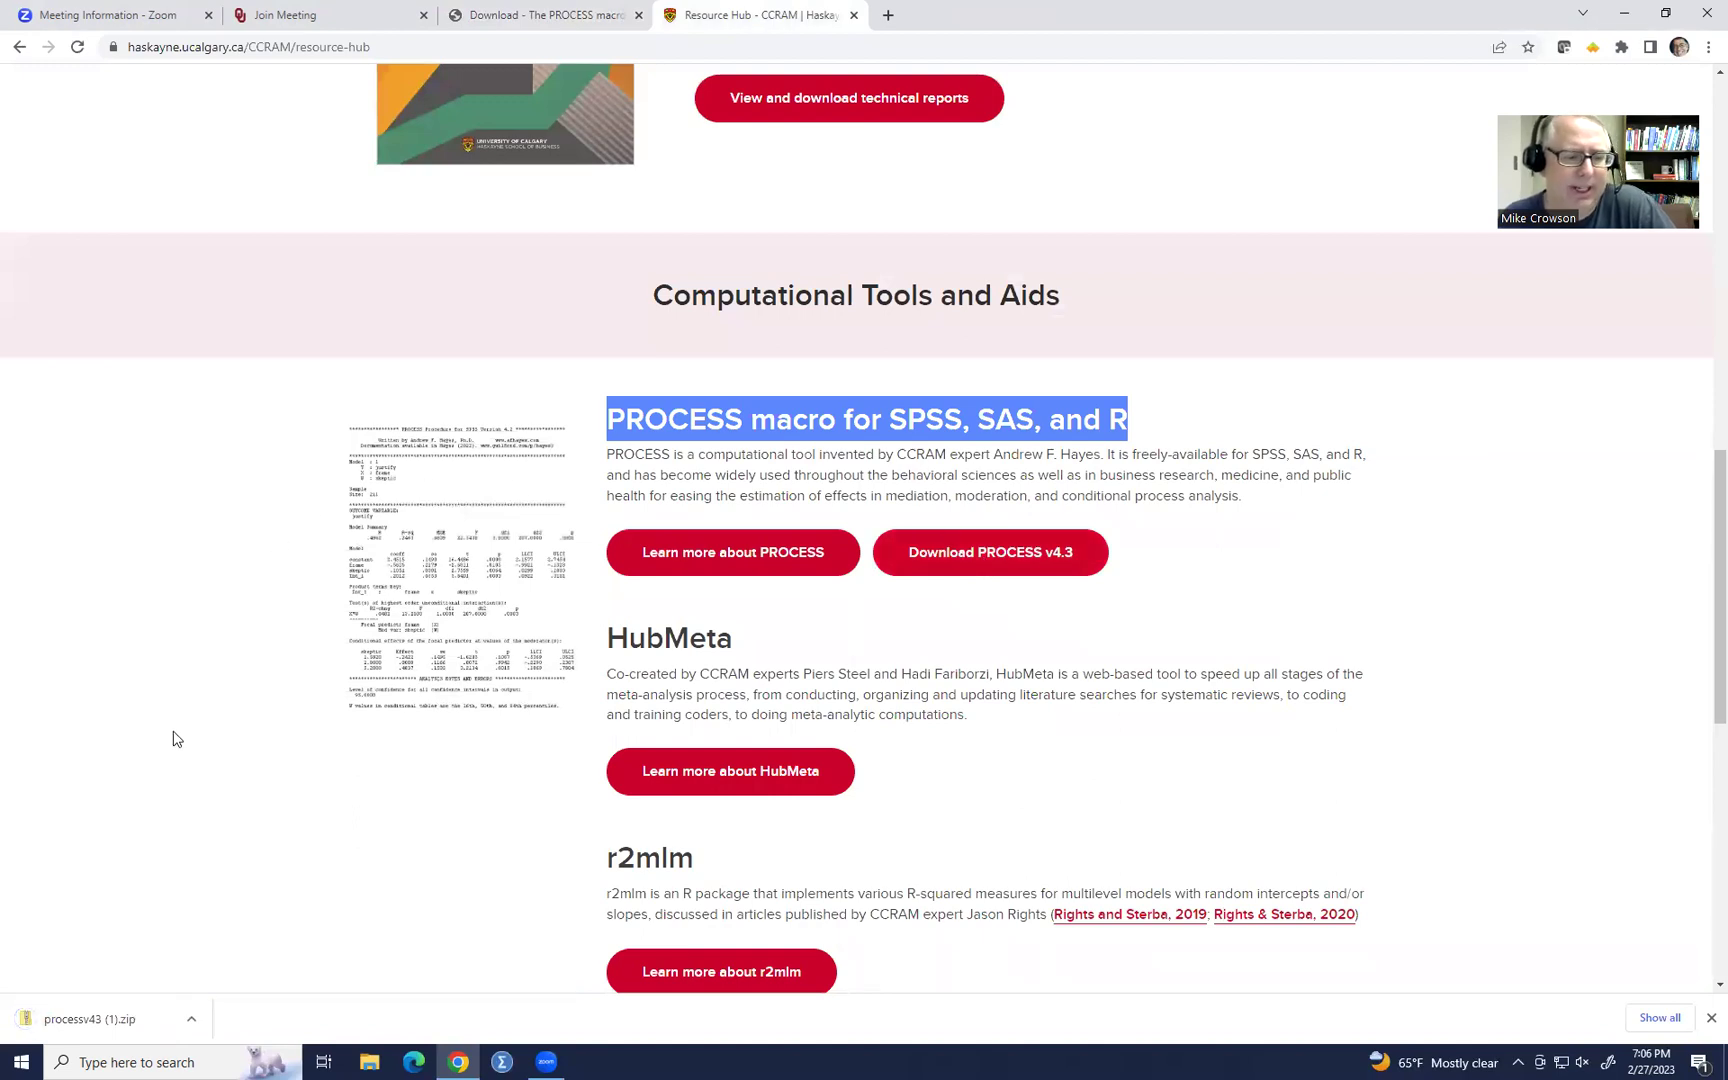
Open the zip and launch process from PROCESS v4.3 for SPSS > Custom dialog builder file (v4.2).
{"action": "left_click", "coordinate": [82, 1015]}
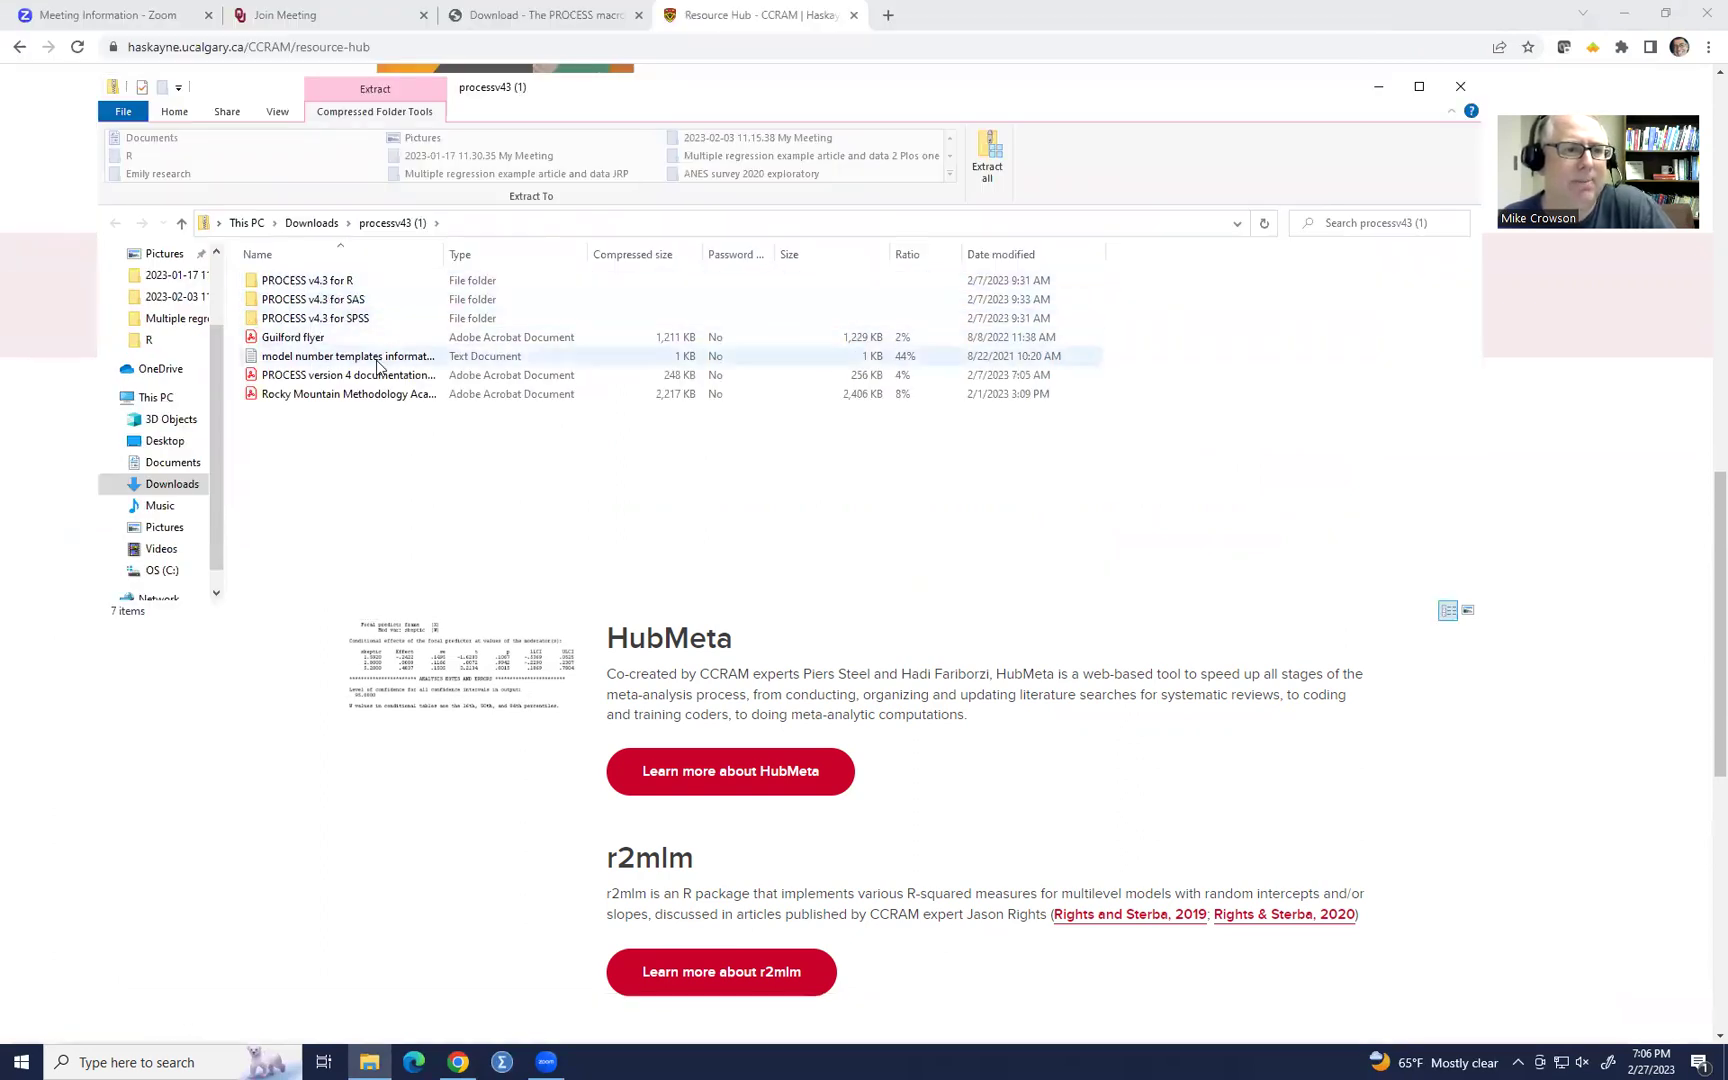
{"action": "left_click", "coordinate": [305, 320]}
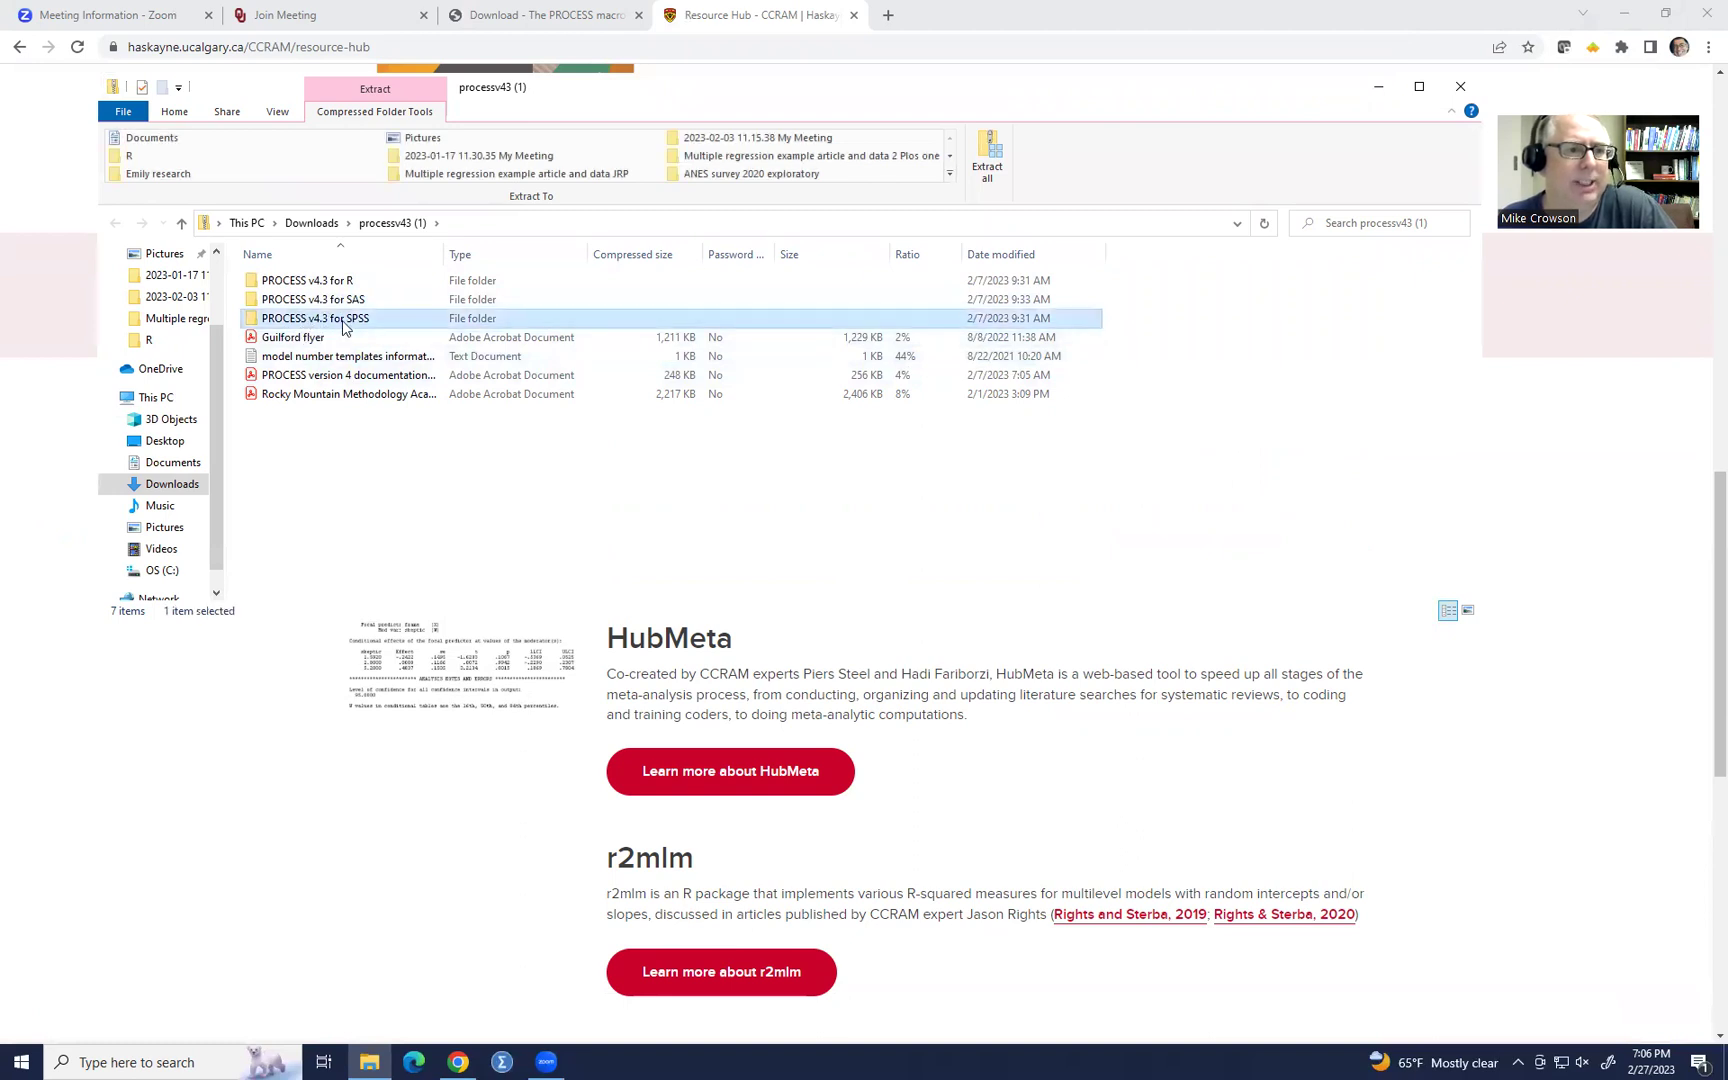
{"action": "double_click", "coordinate": [402, 320]}
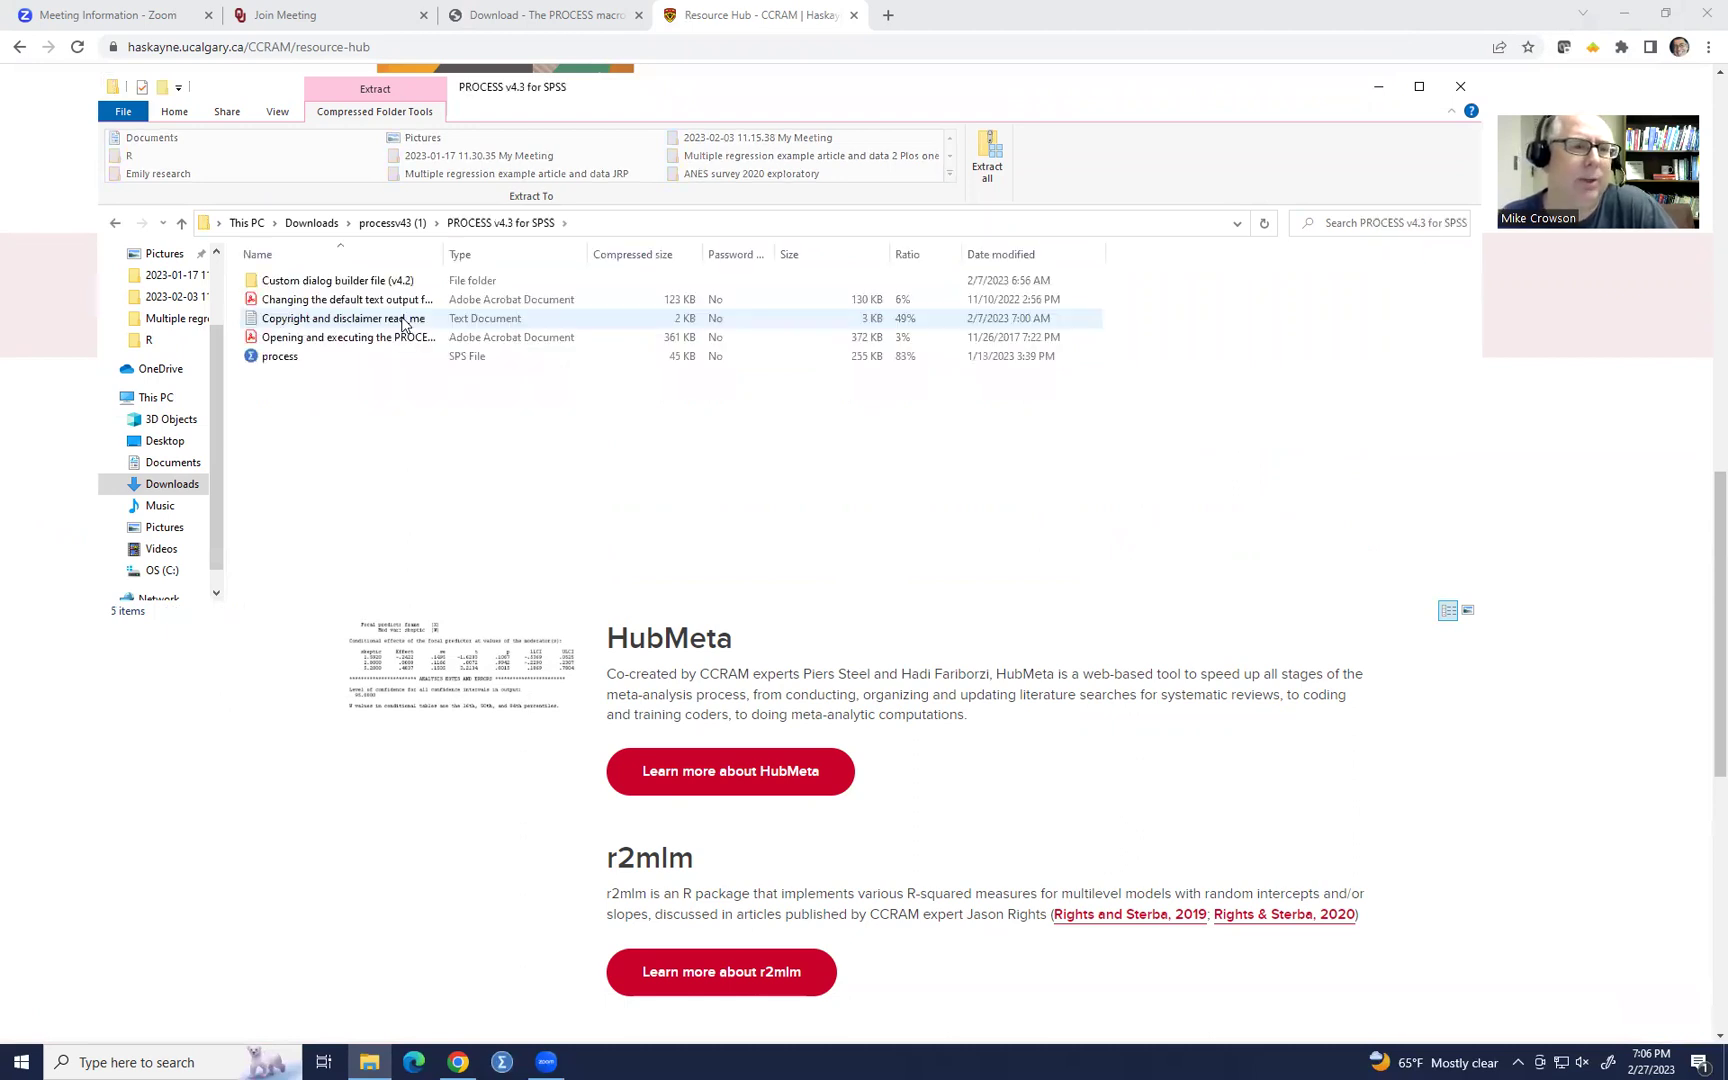
{"action": "left_click", "coordinate": [272, 287]}
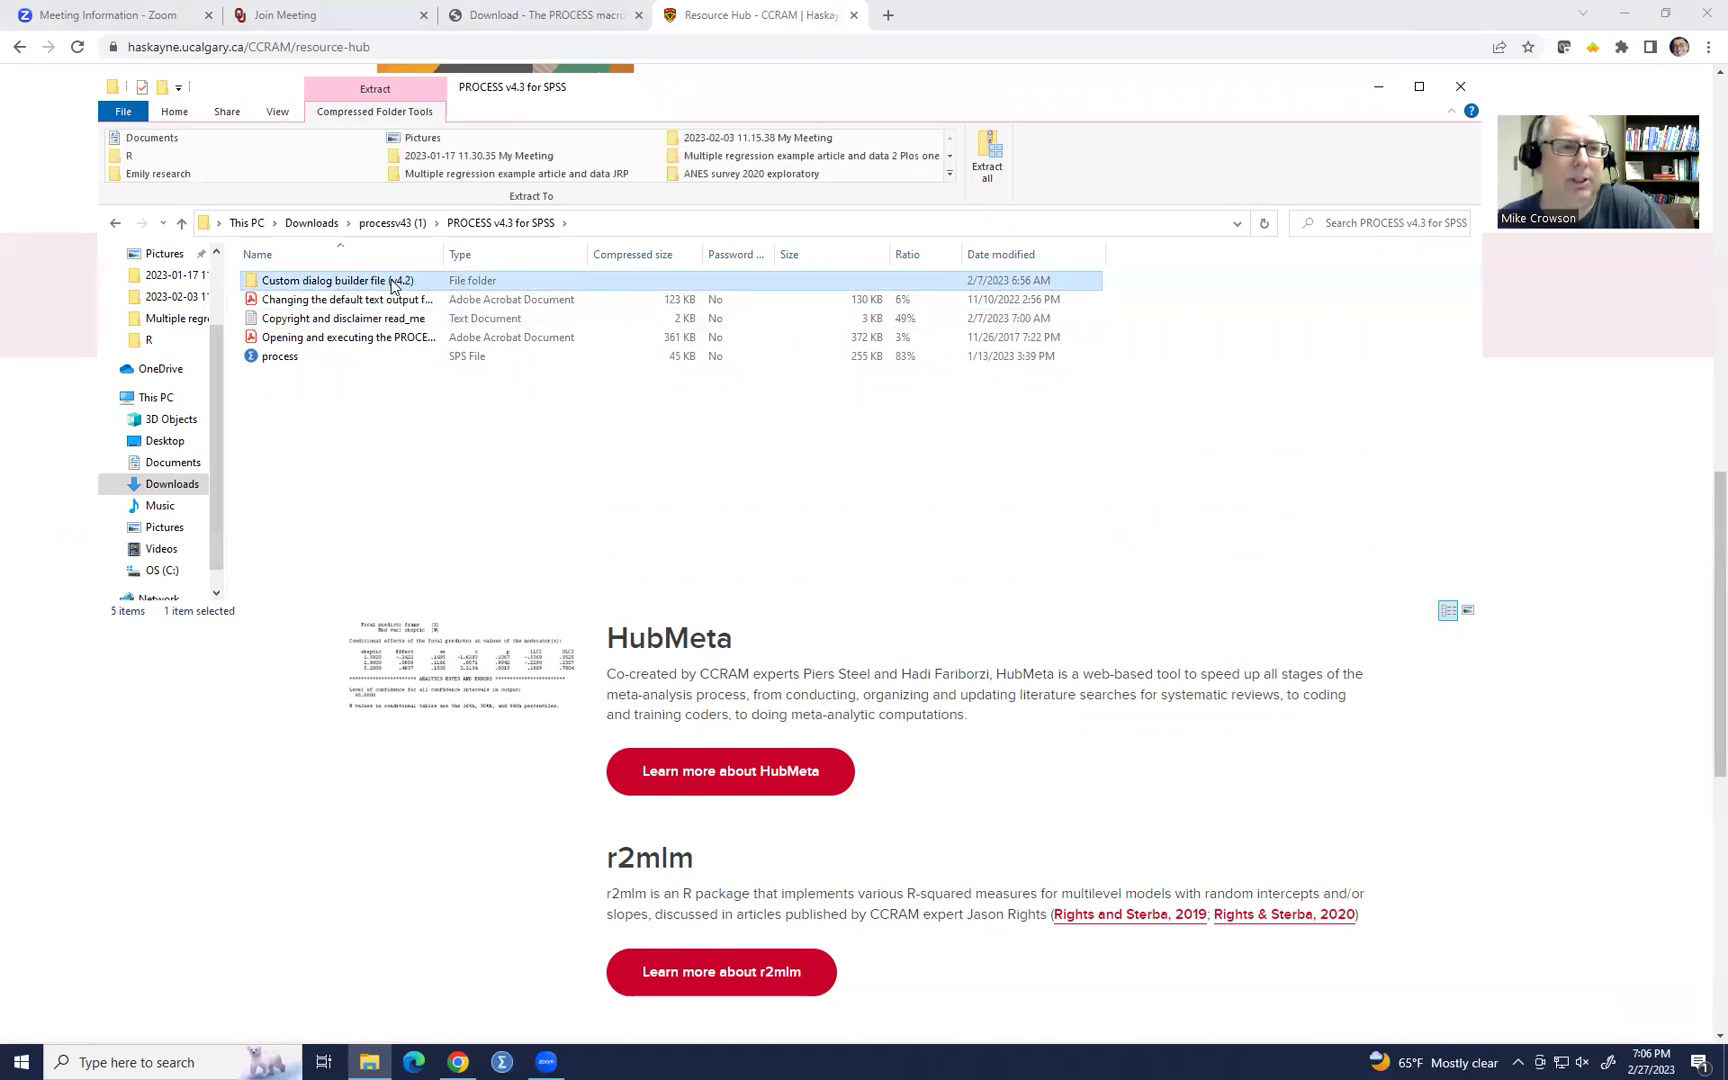
{"action": "double_click", "coordinate": [393, 285]}
{"action": "left_click", "coordinate": [279, 301]}
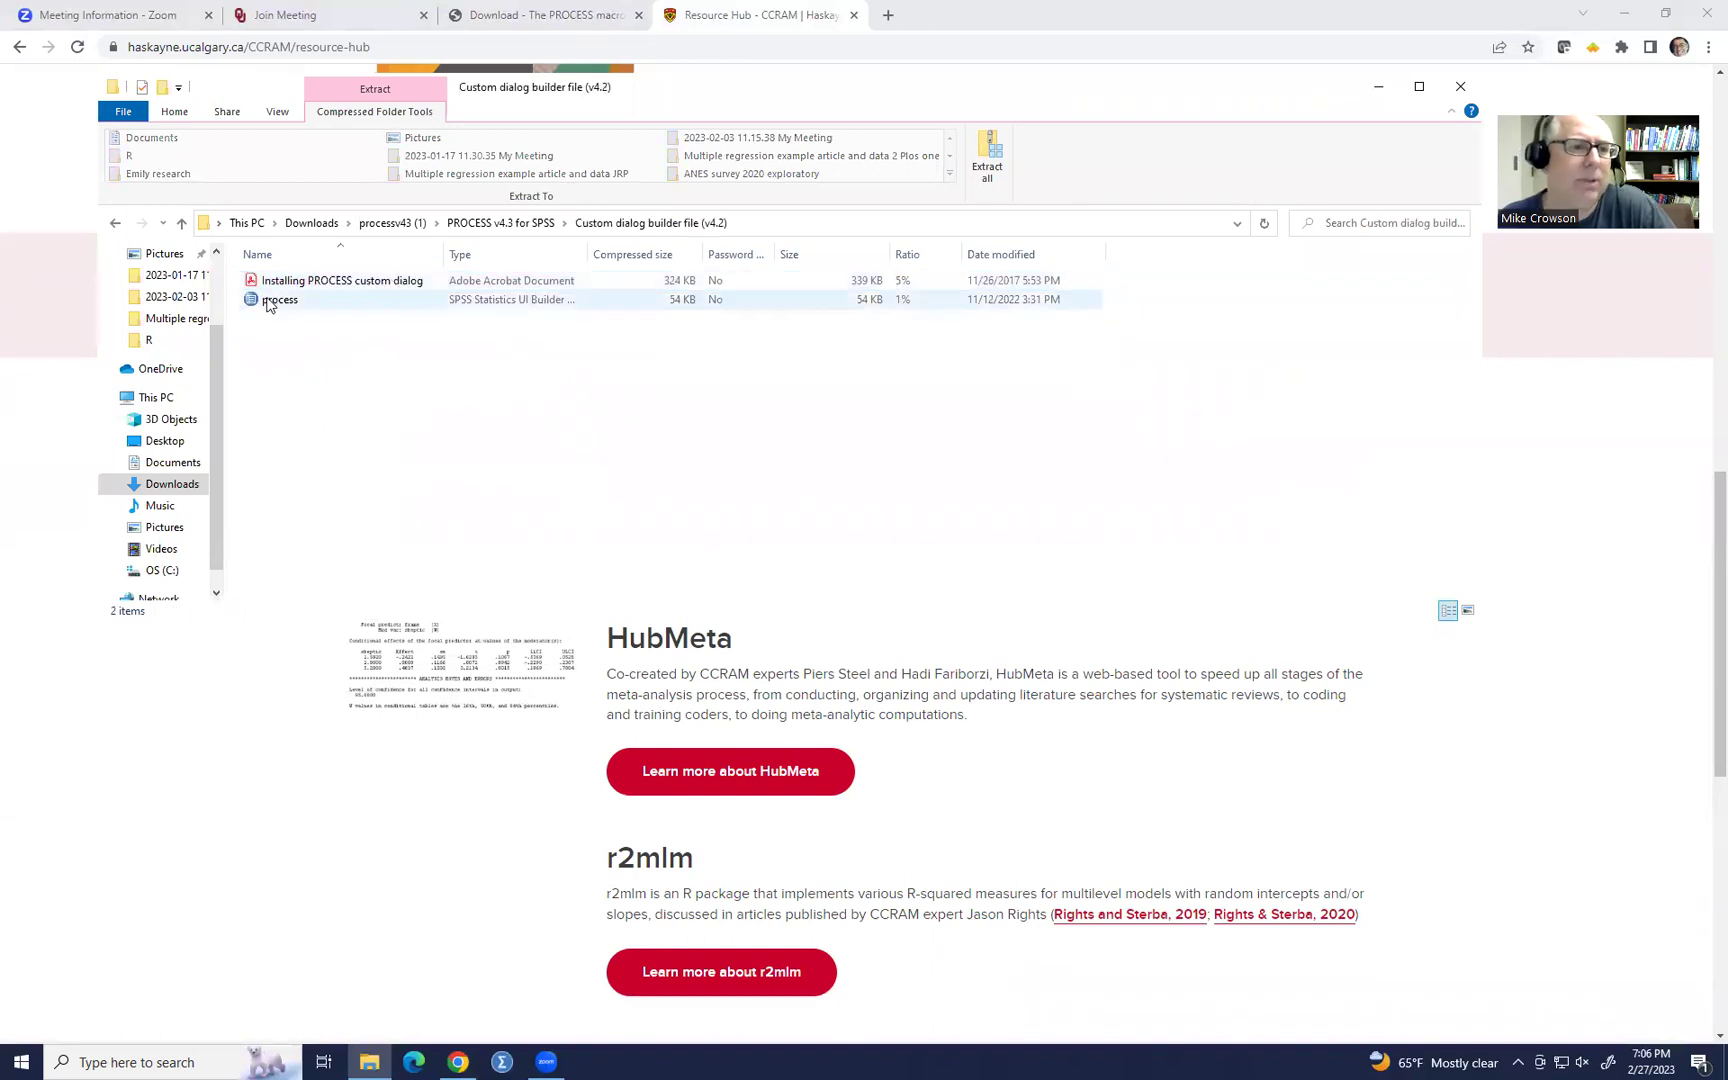
{"action": "left_click", "coordinate": [288, 304]}
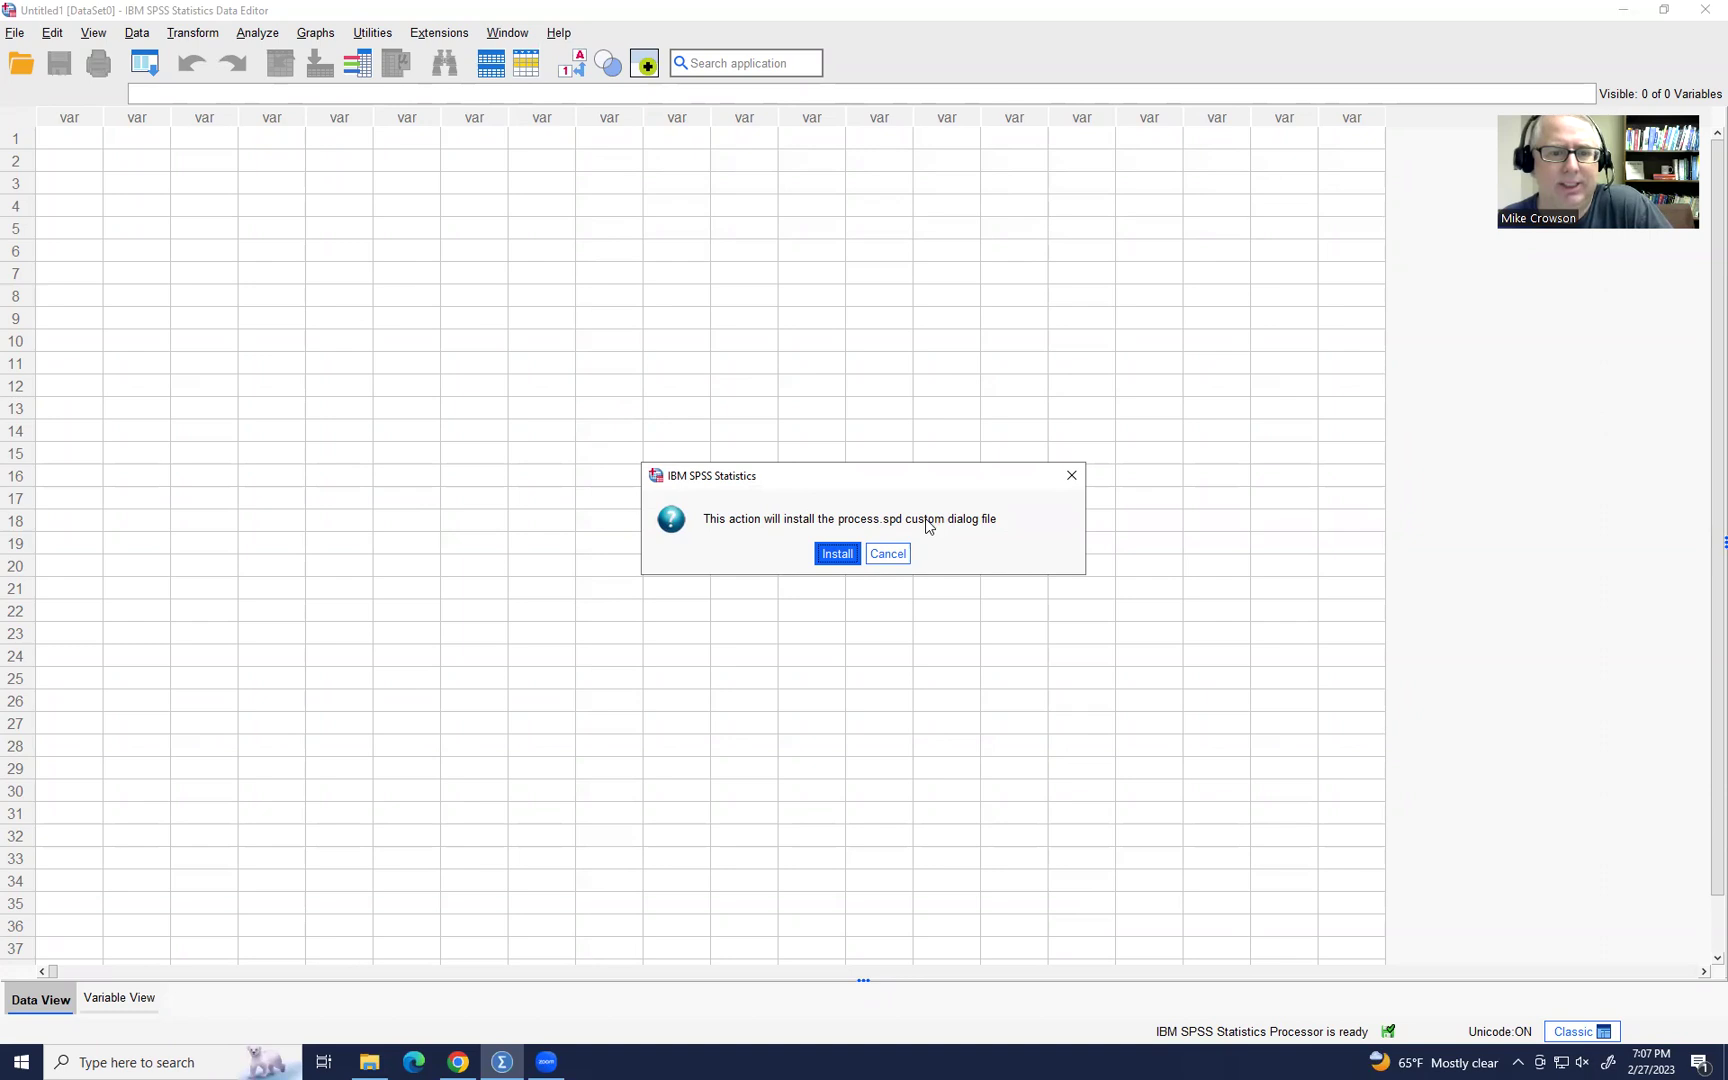
Install process.spd and confirm overwriting the previously installed PROCESS dialog.
{"action": "left_click", "coordinate": [838, 555]}
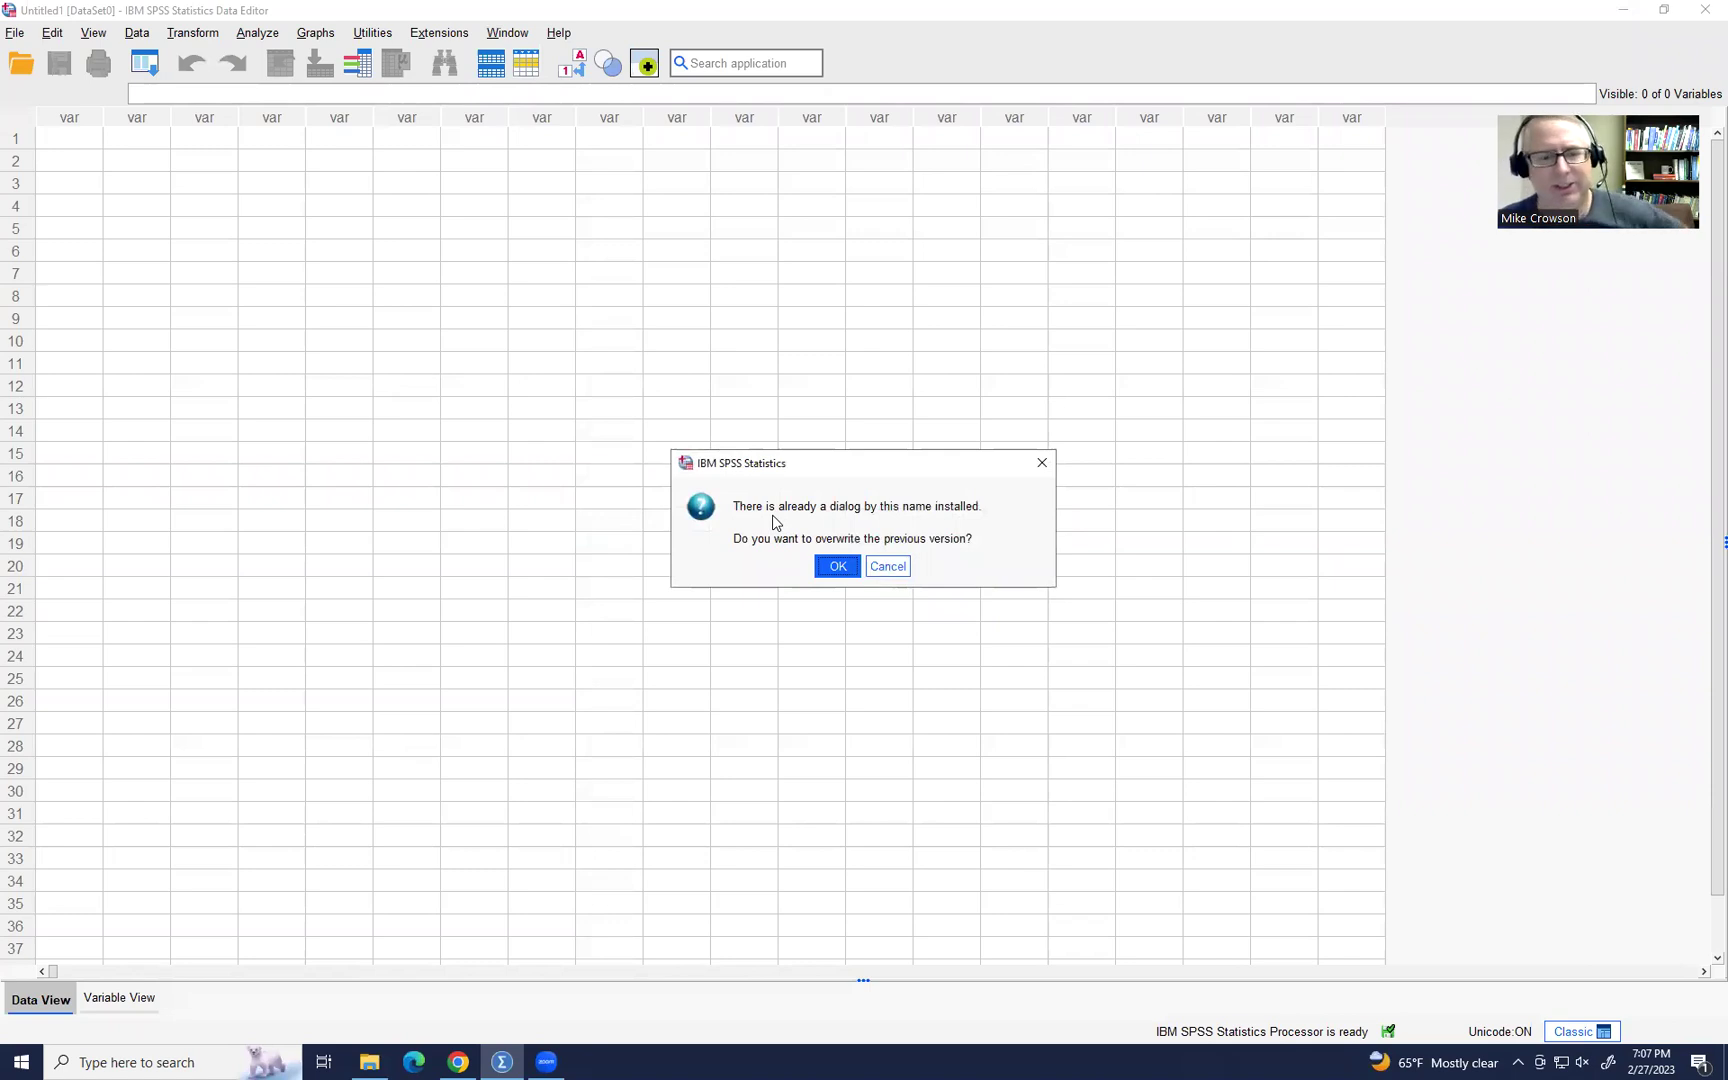
{"action": "left_click", "coordinate": [836, 567]}
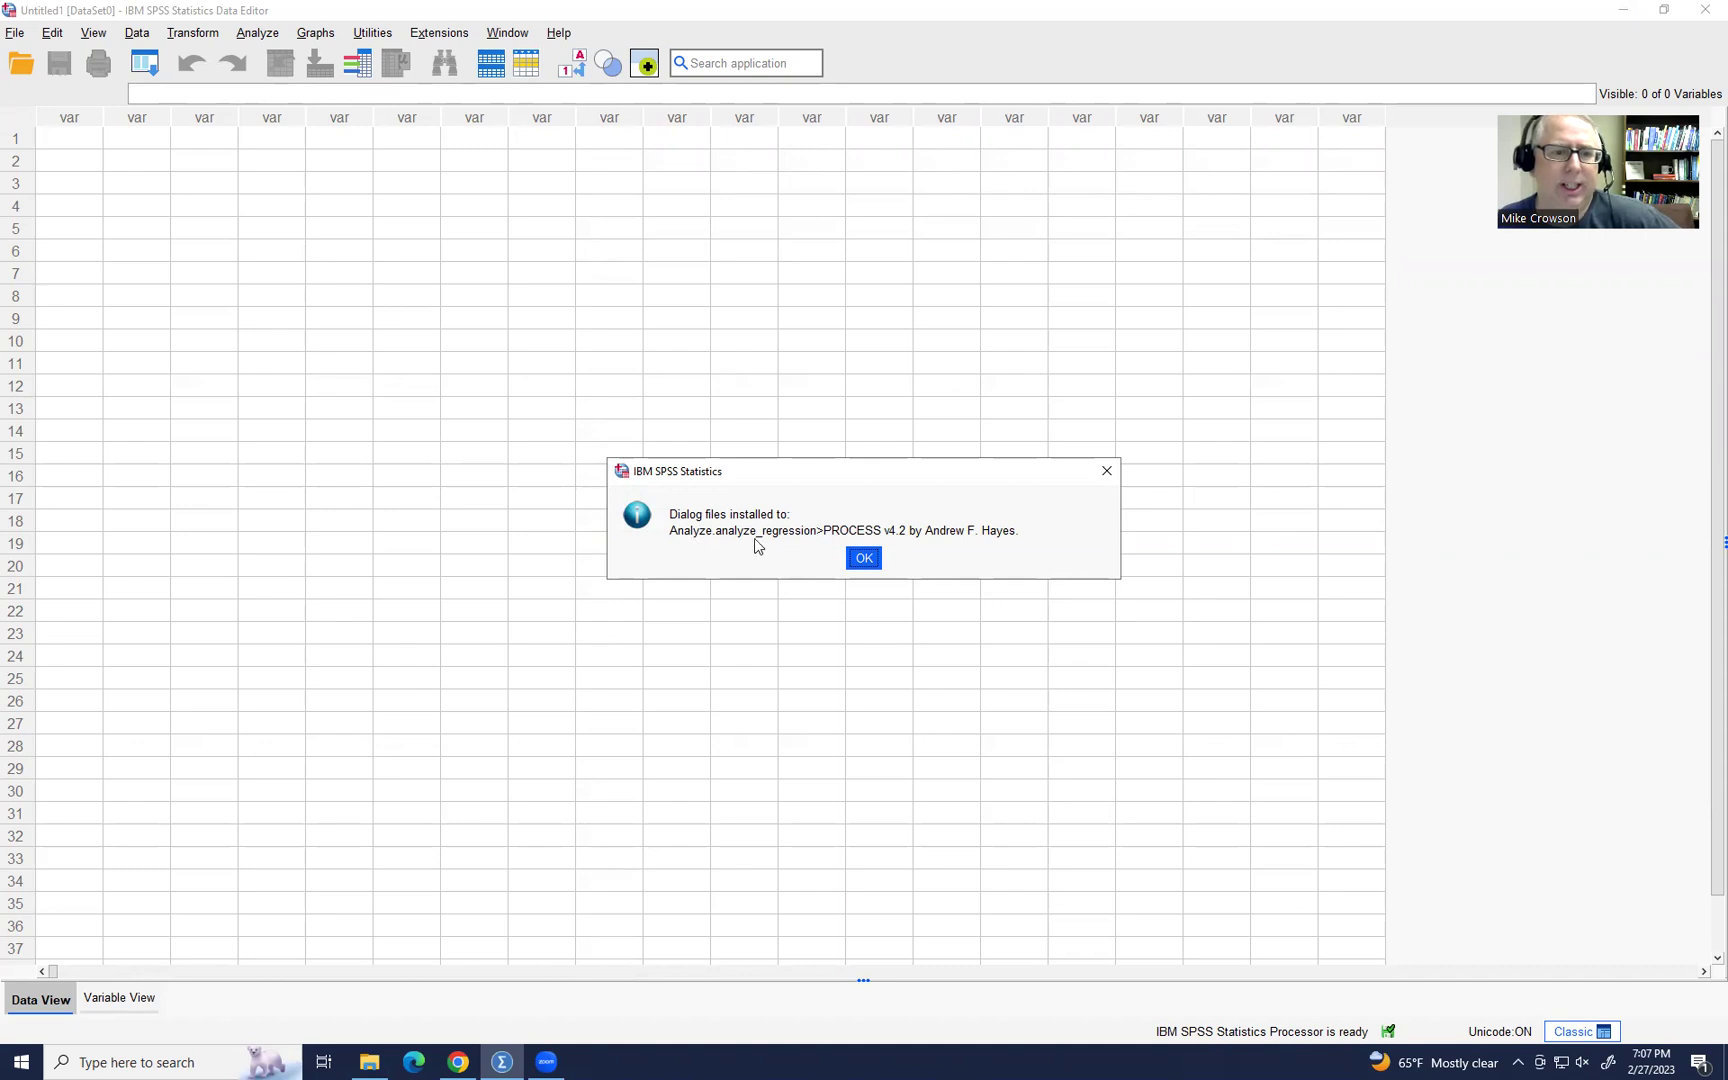
Dismiss the confirmation, verify PROCESS v4.2 under Analyze > Regression, and switch to Downloads.
{"action": "left_click", "coordinate": [864, 558]}
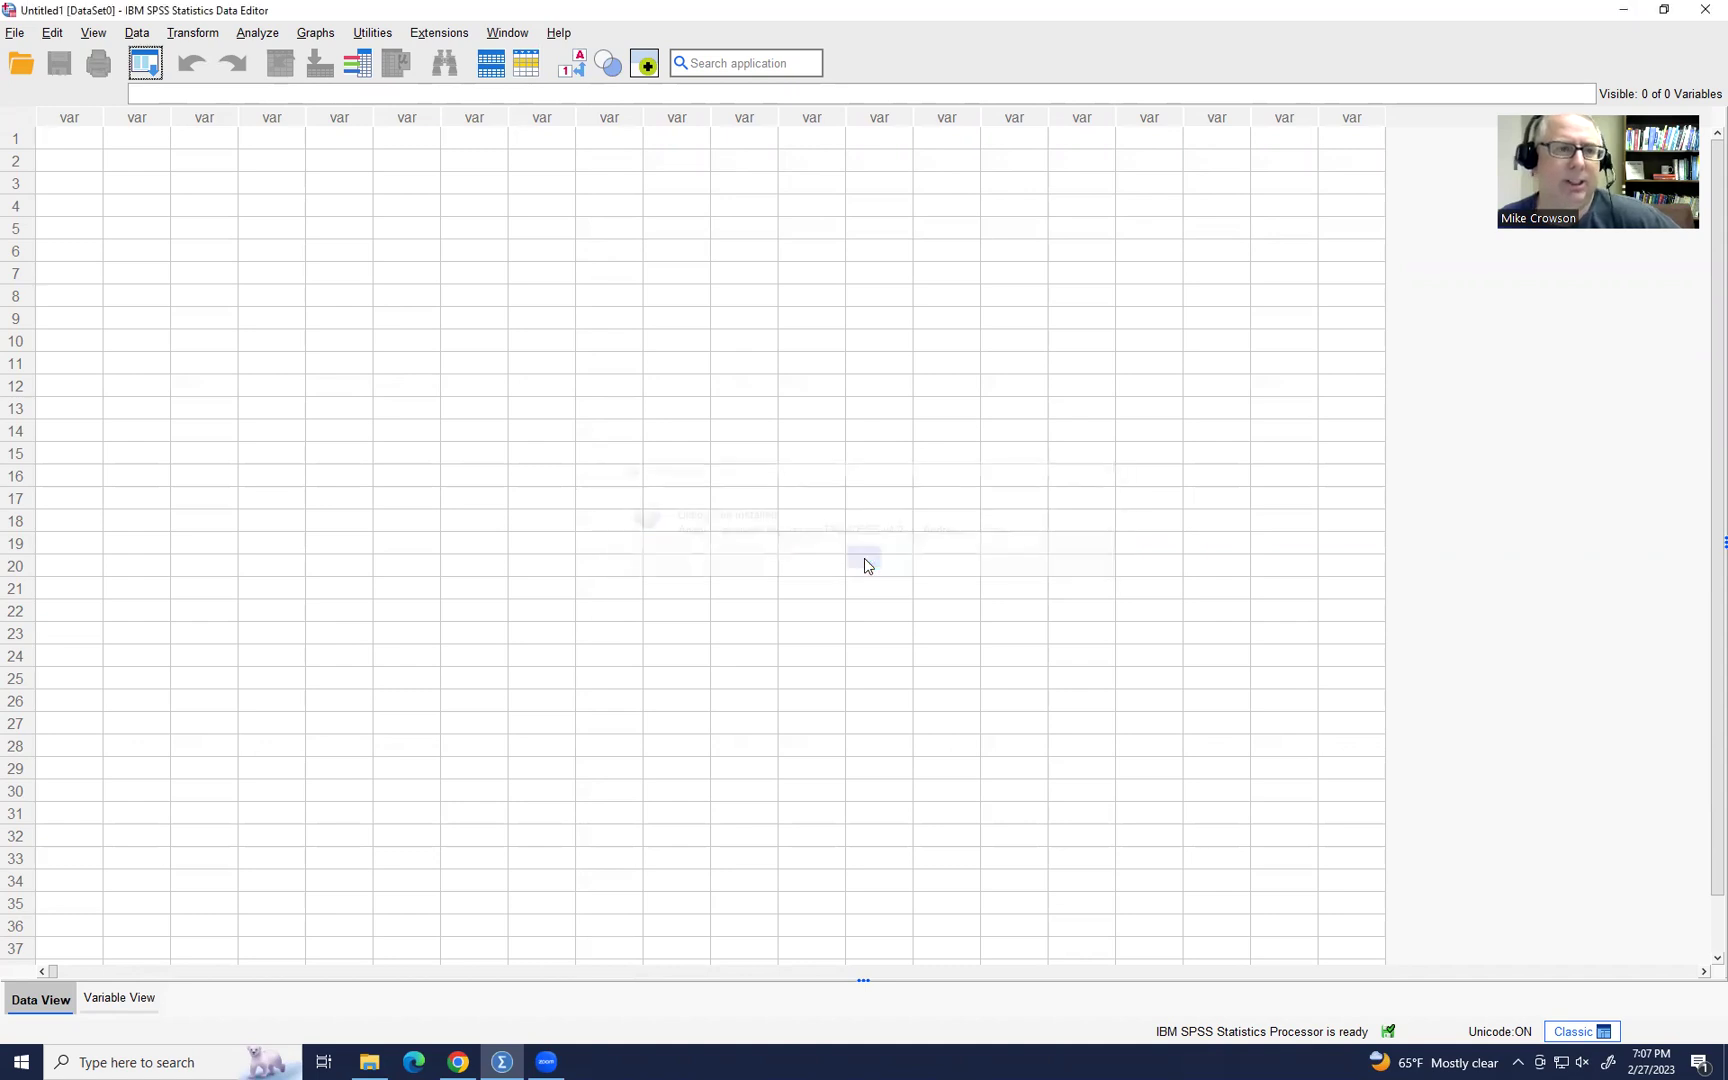
{"action": "left_click", "coordinate": [257, 33]}
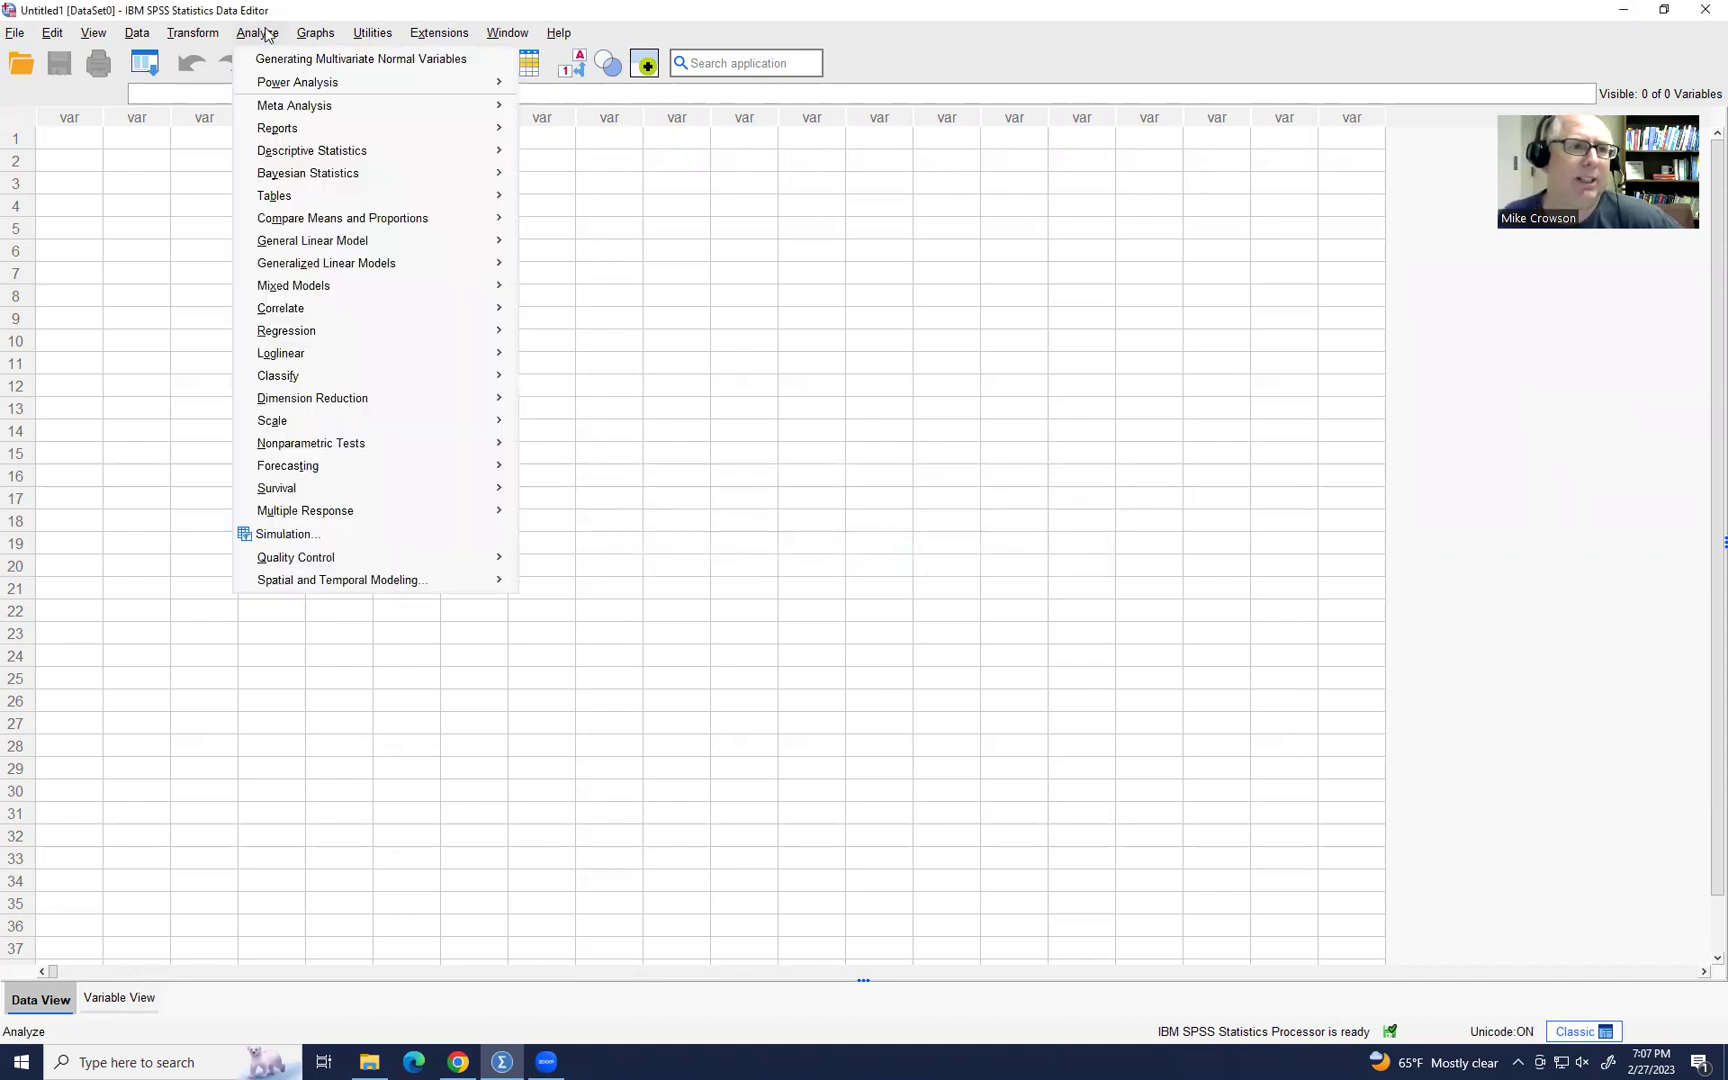
{"action": "mouse_move", "coordinate": [440, 334]}
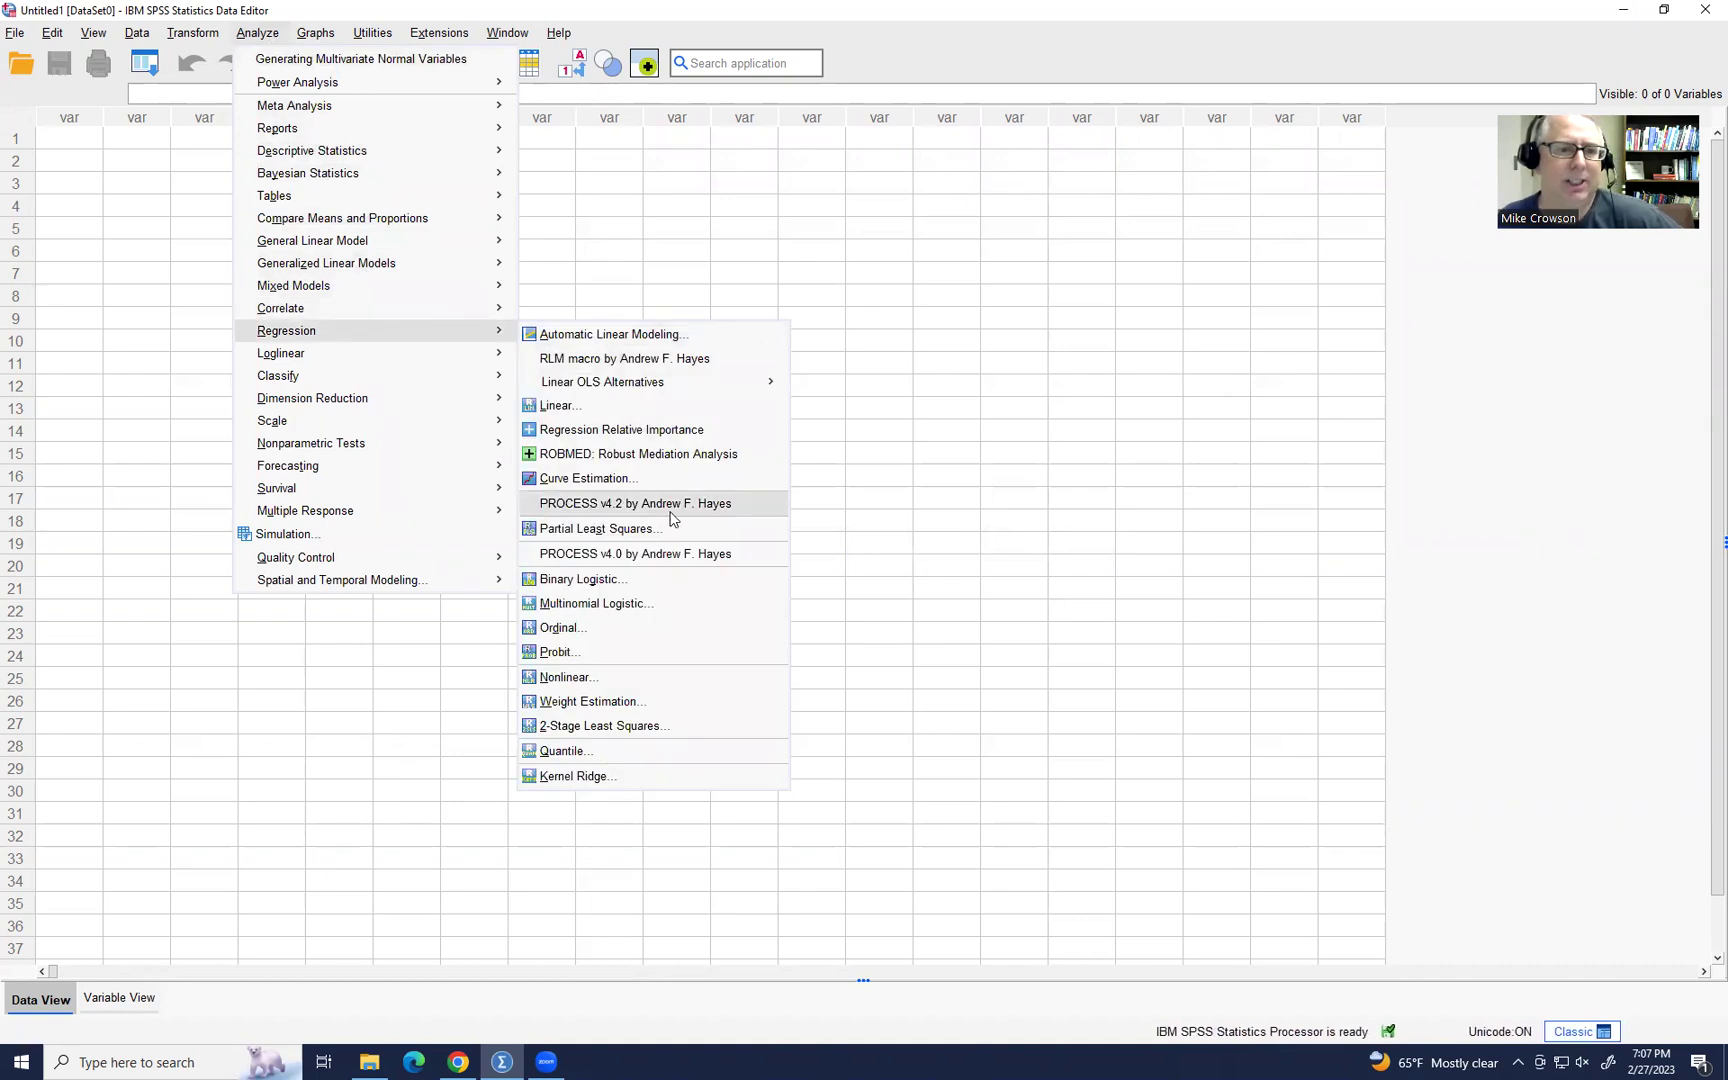
{"action": "left_click", "coordinate": [893, 498]}
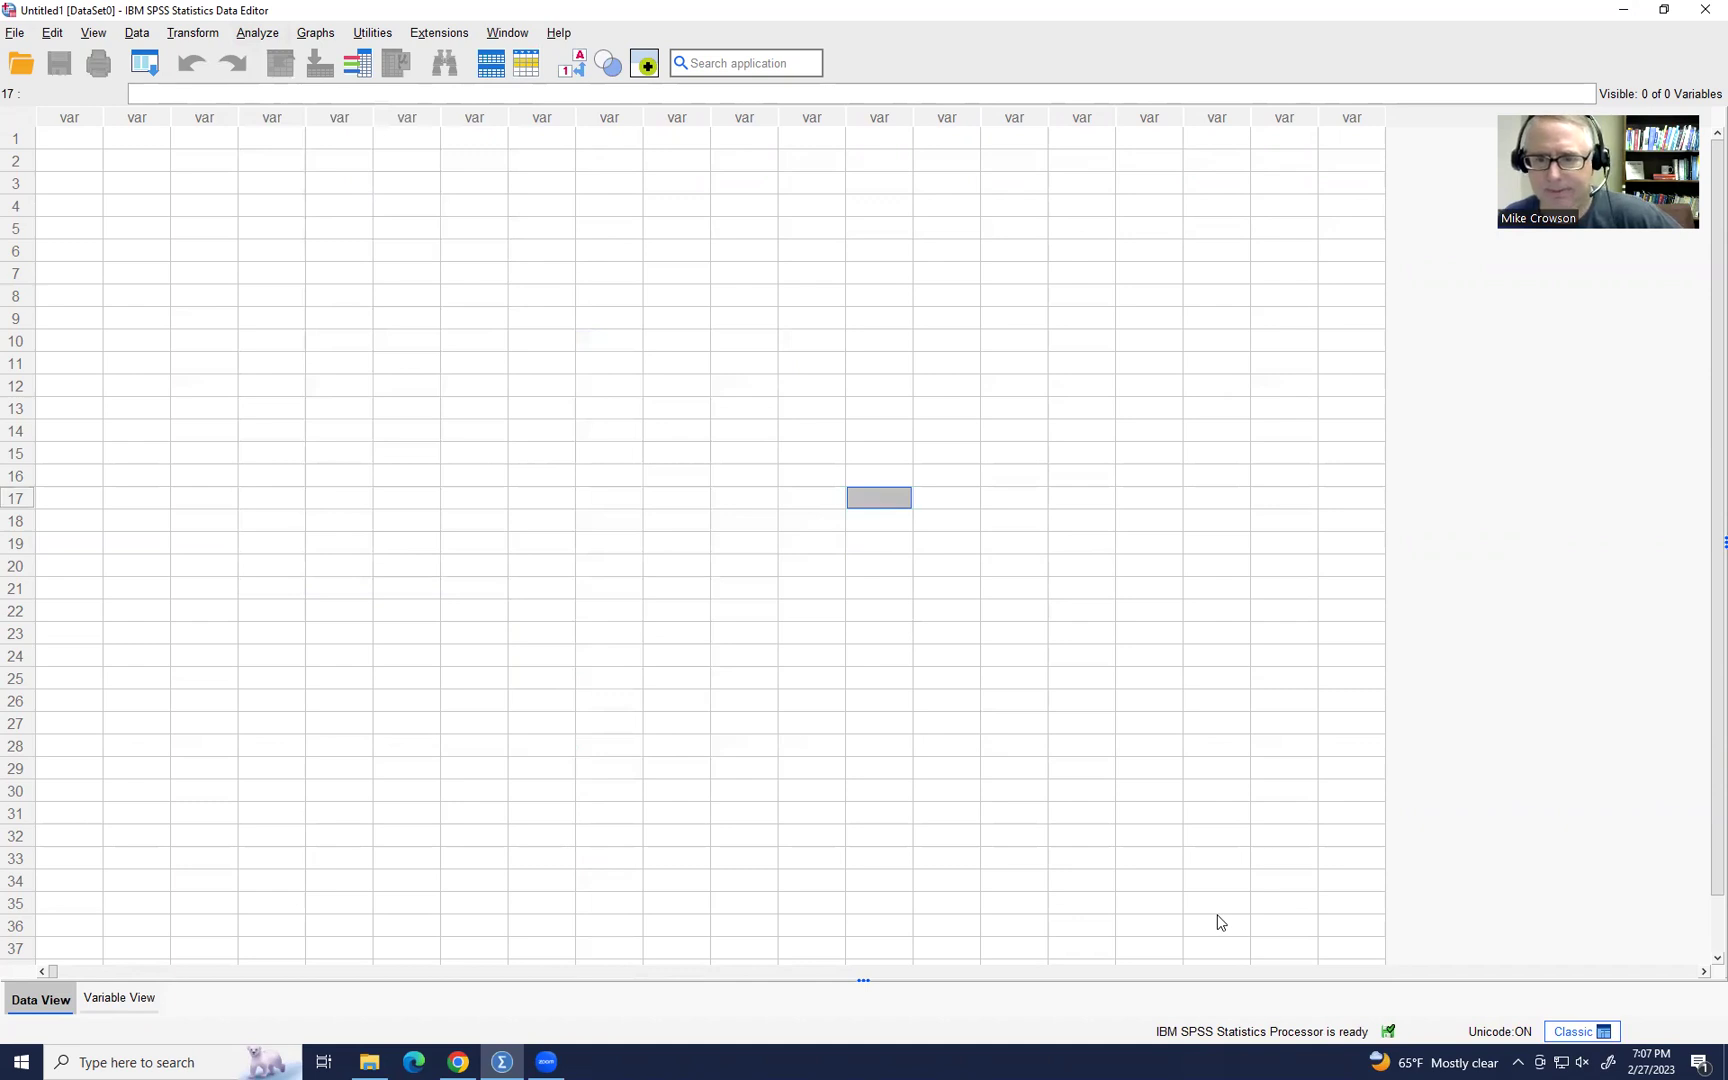
{"action": "key", "text": "alt+Tab"}
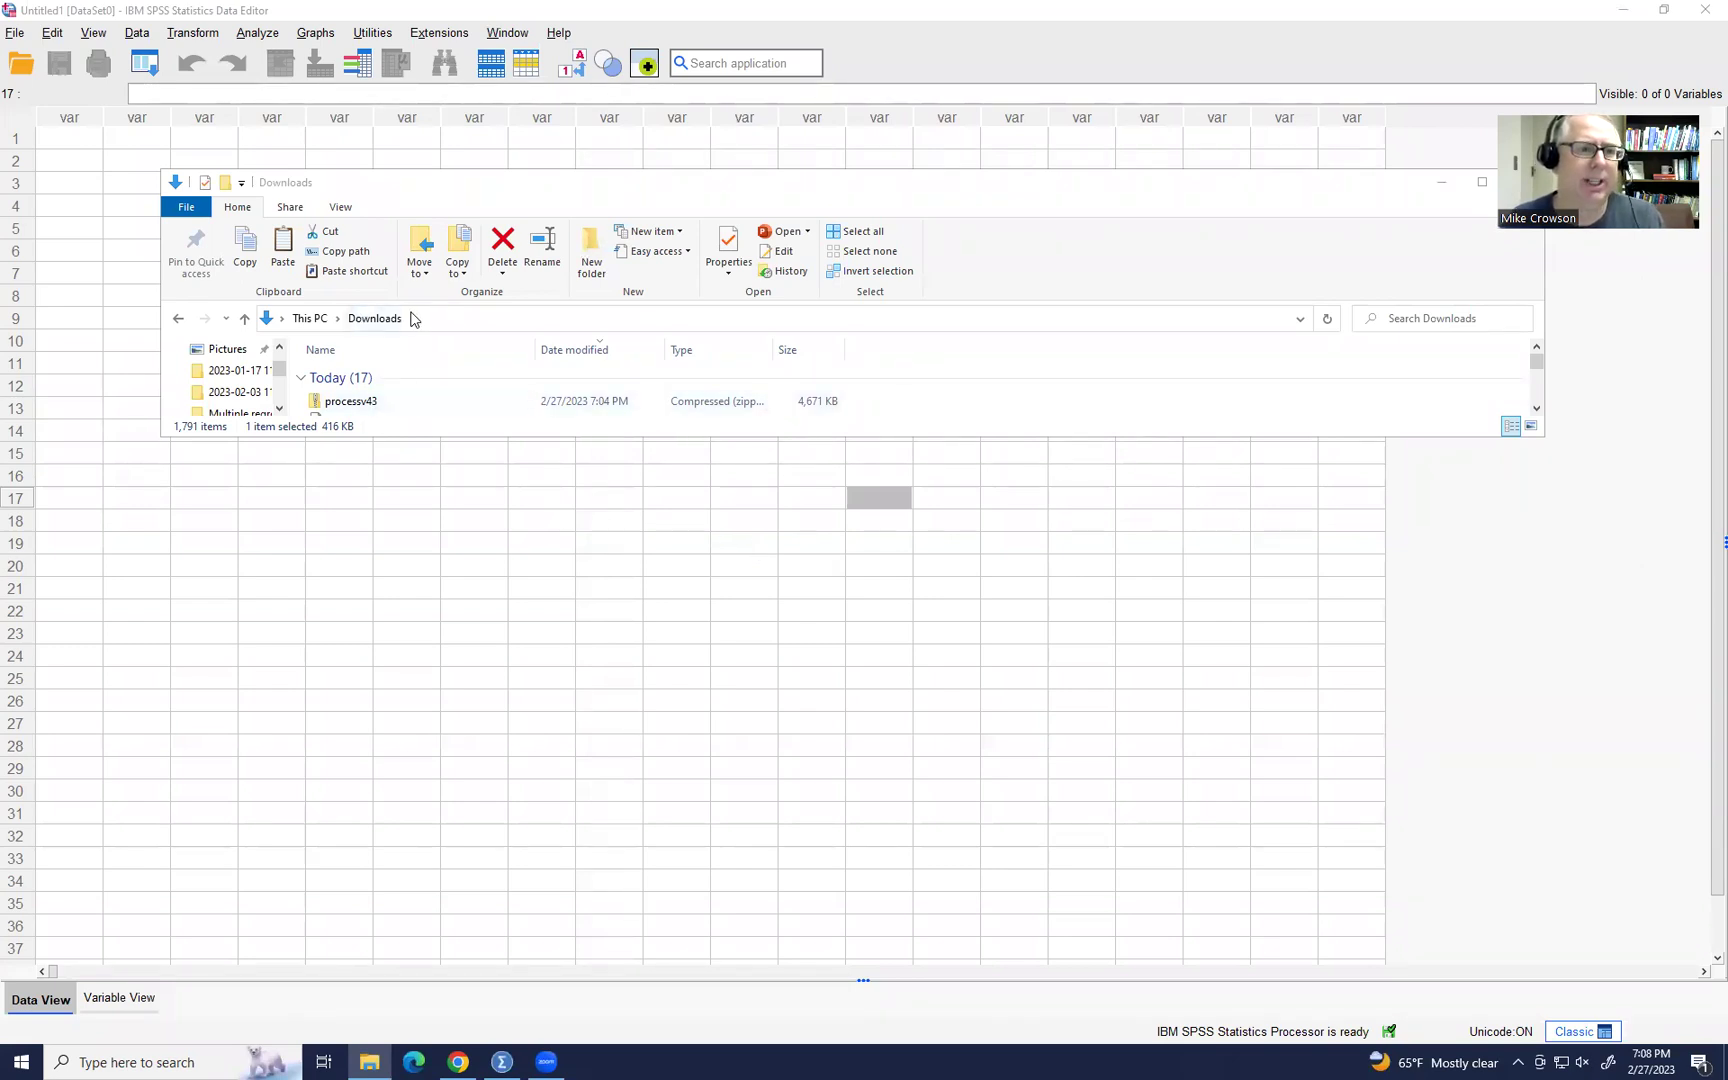
Copy the process file from processv43 > PROCESS v4.3 for SPSS > Custom dialog builder file (v4.2).
{"action": "double_click", "coordinate": [346, 402]}
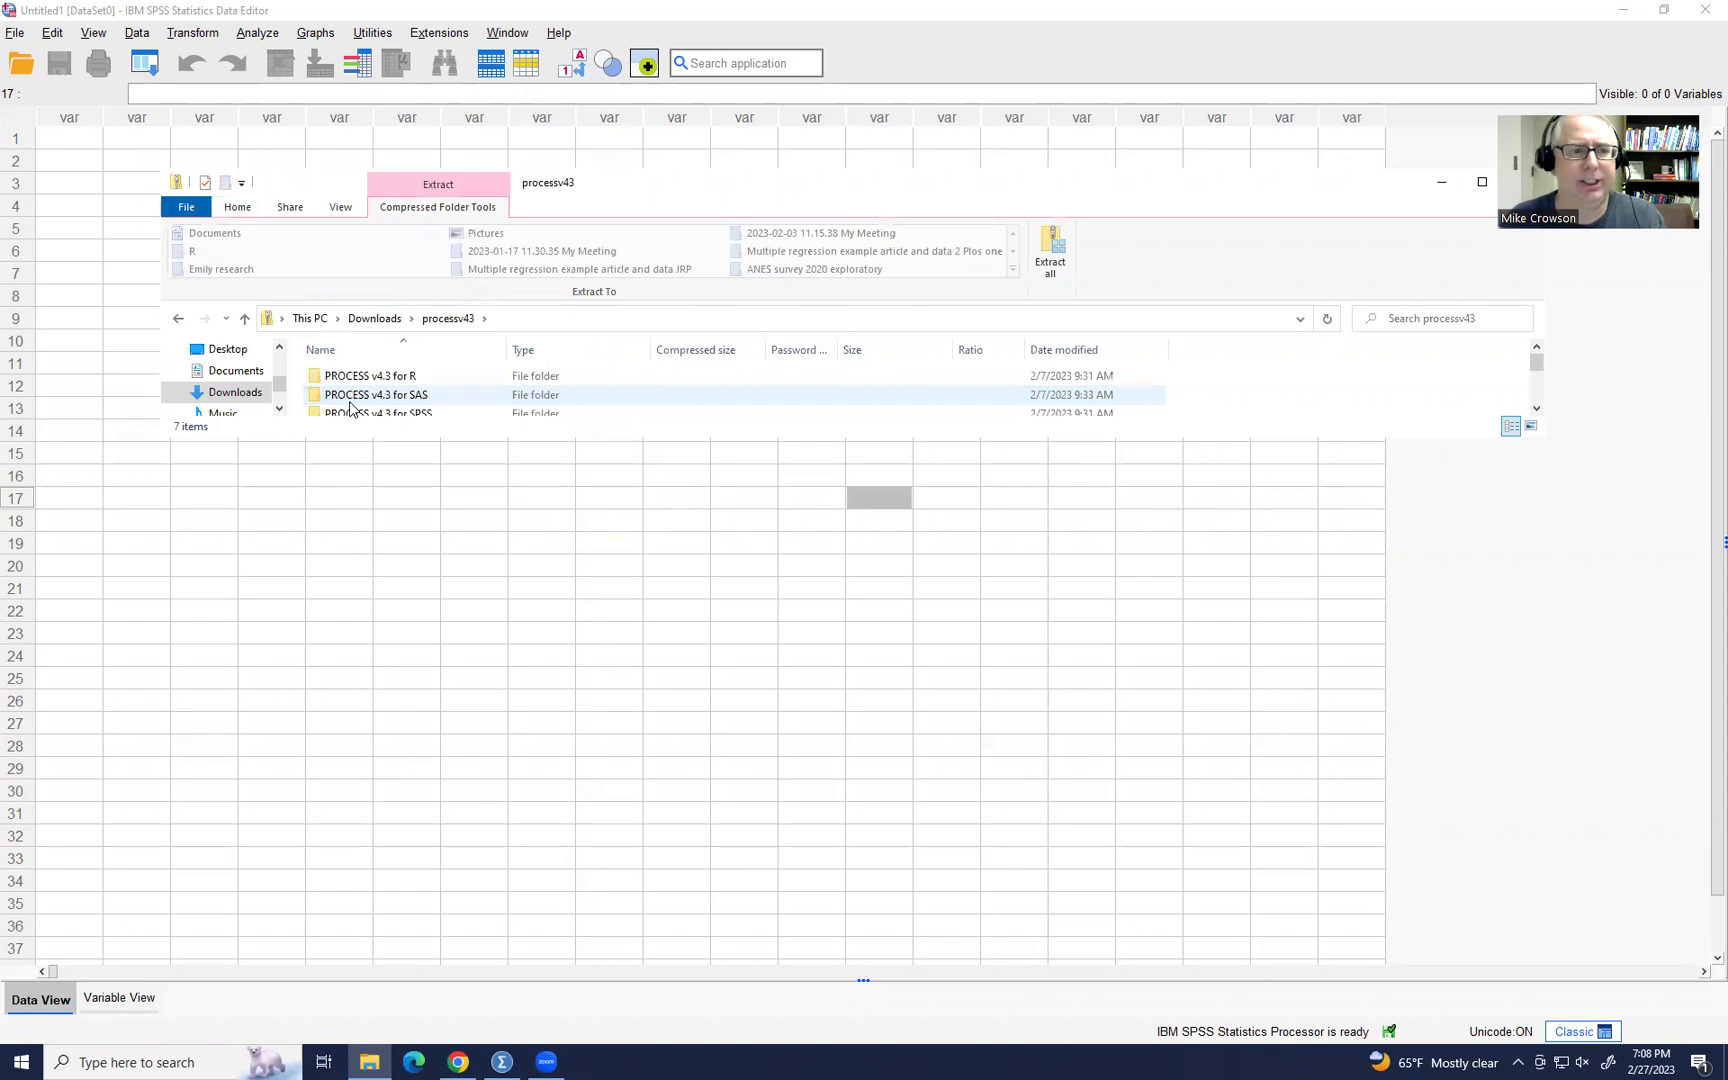
{"action": "left_click", "coordinate": [418, 407]}
{"action": "double_click", "coordinate": [418, 406]}
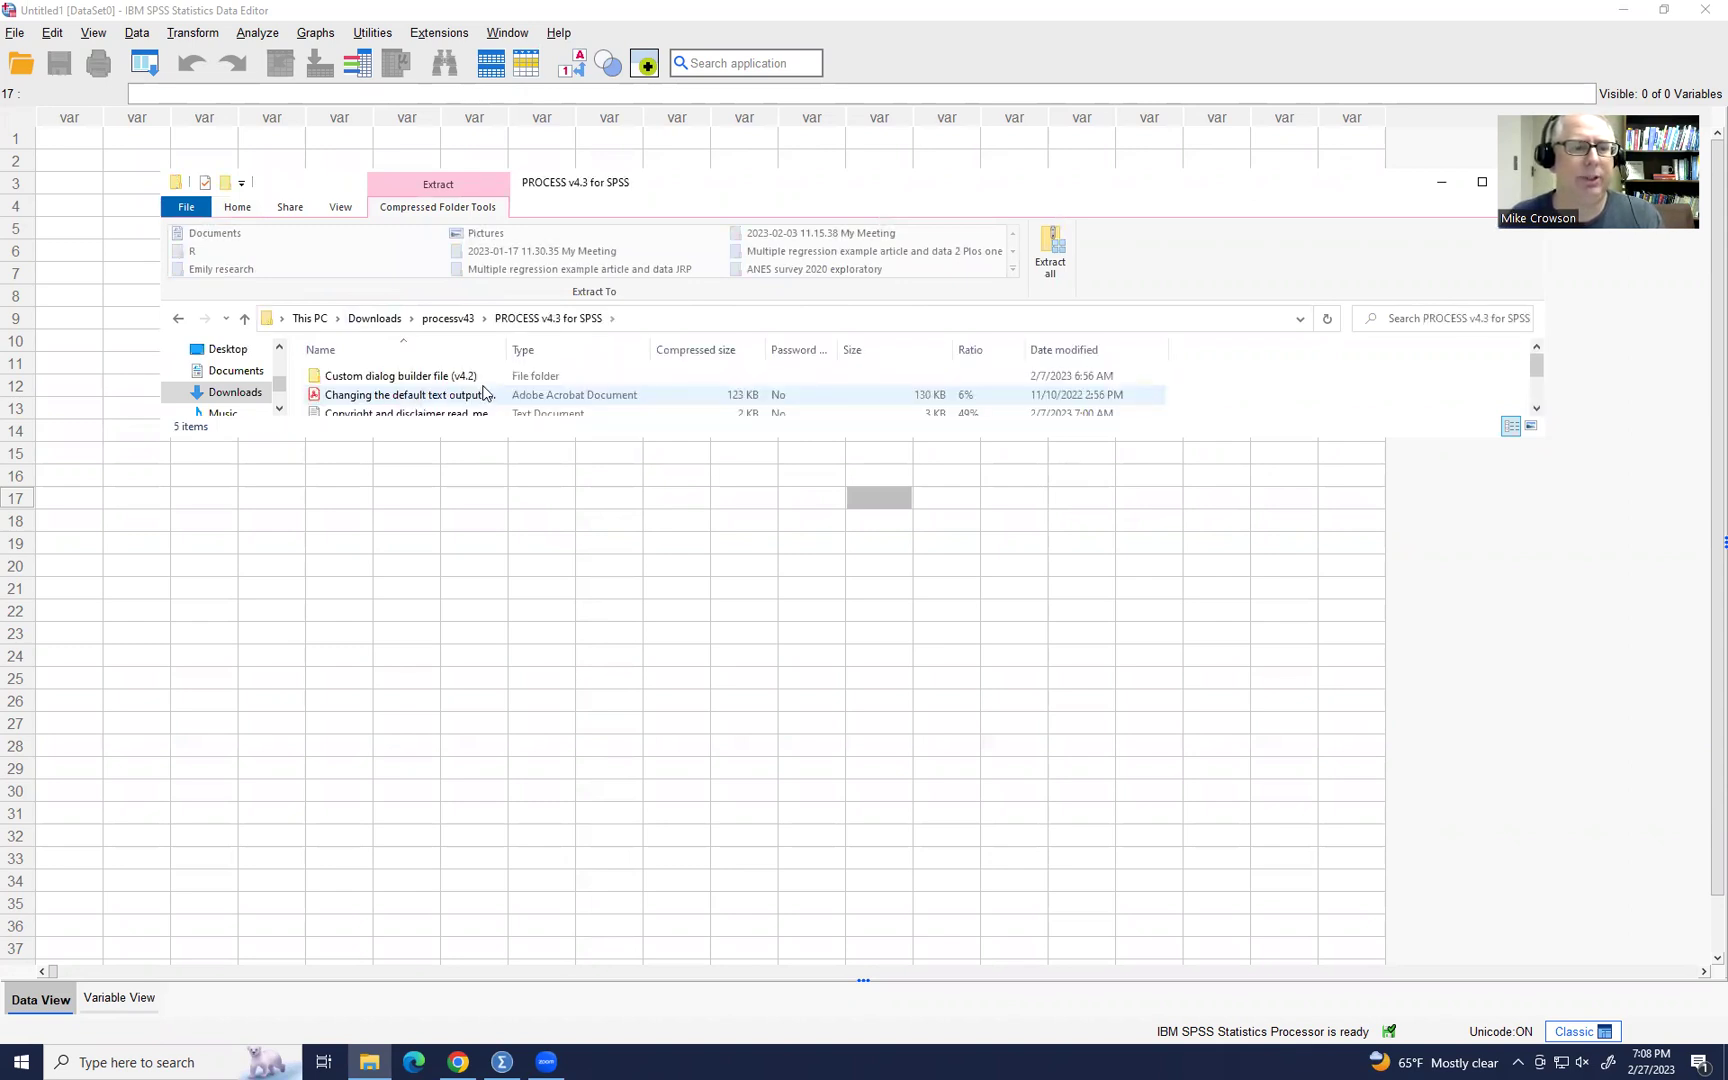
{"action": "left_click_drag", "start_coordinate": [630, 438], "coordinate": [630, 509]}
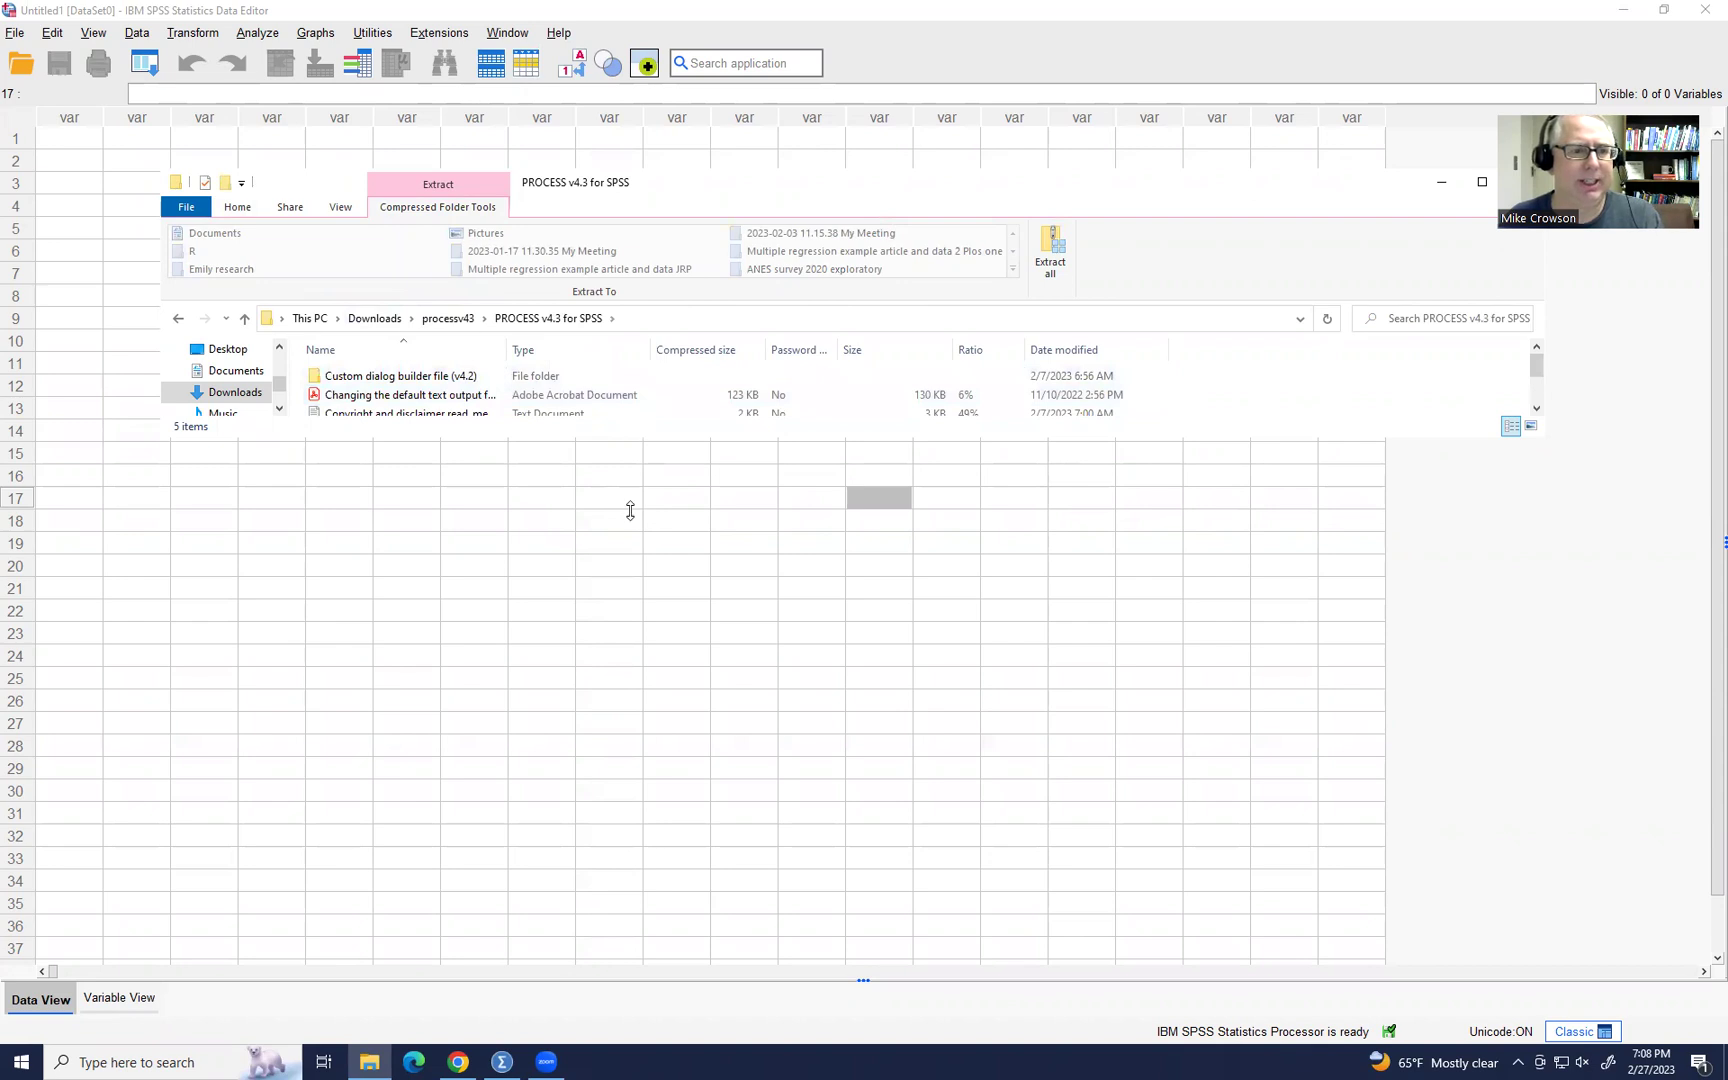
{"action": "double_click", "coordinate": [363, 381]}
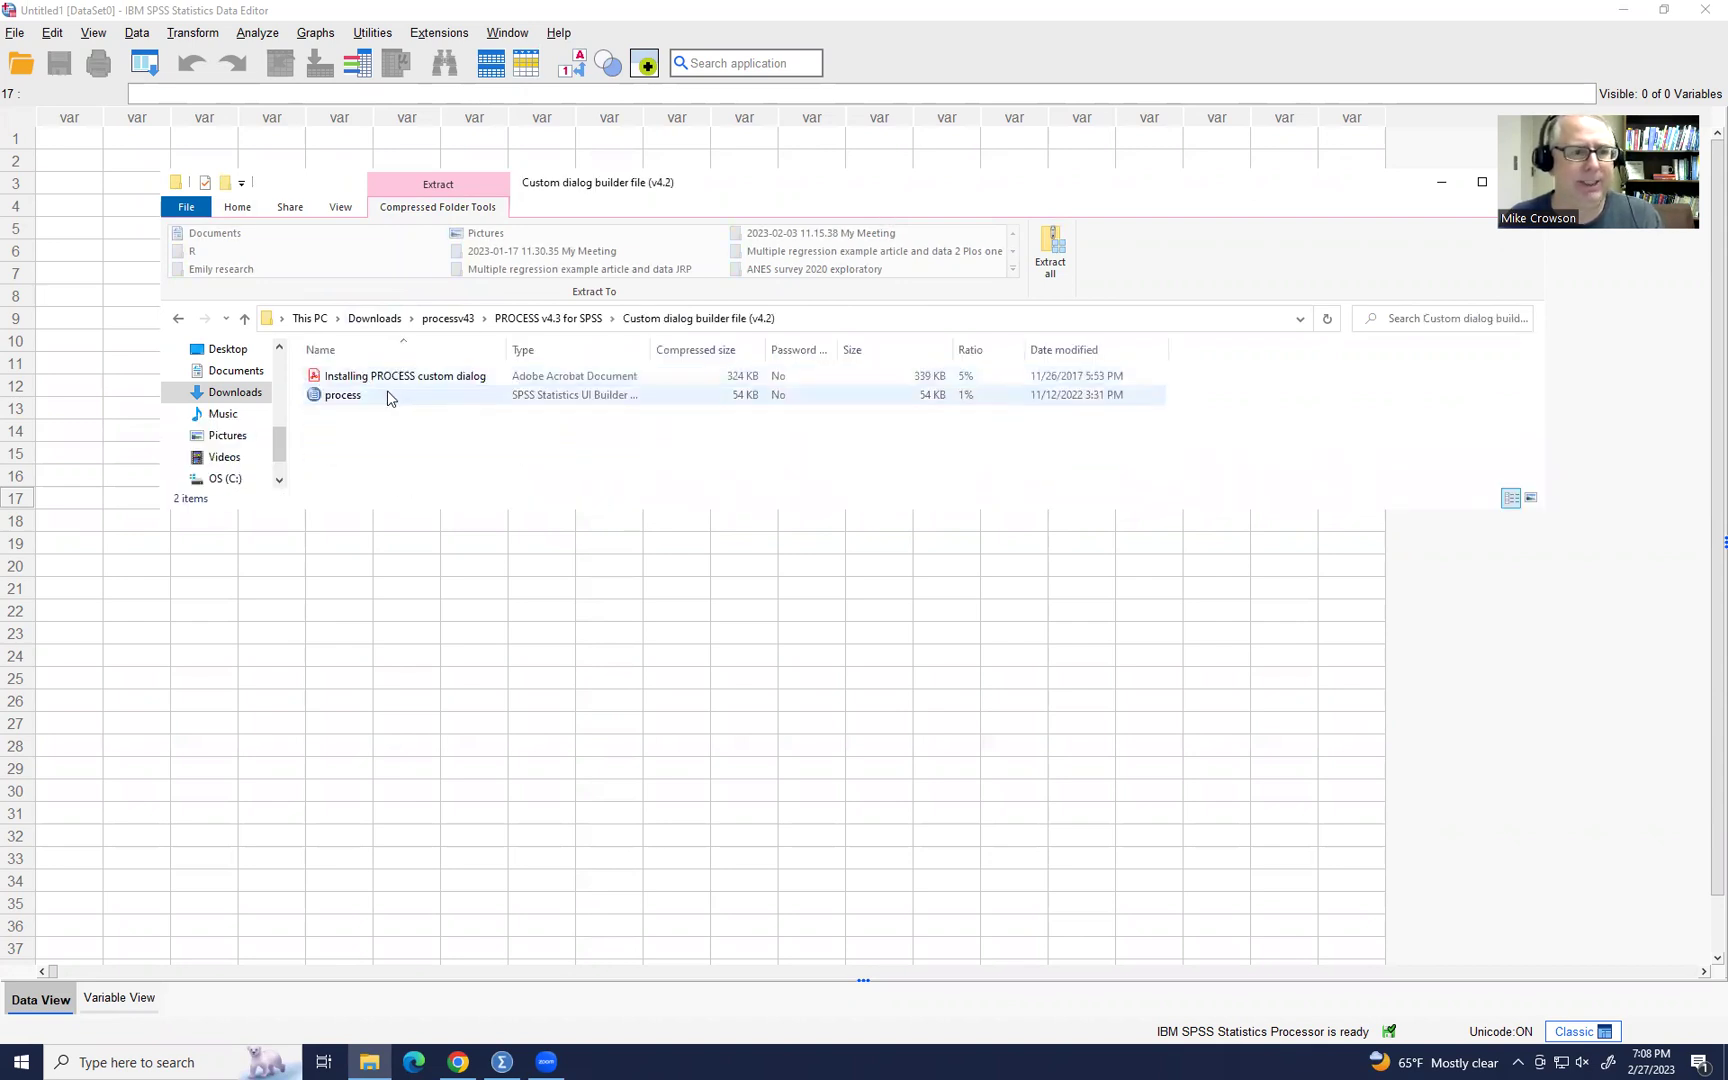
{"action": "left_click", "coordinate": [389, 396]}
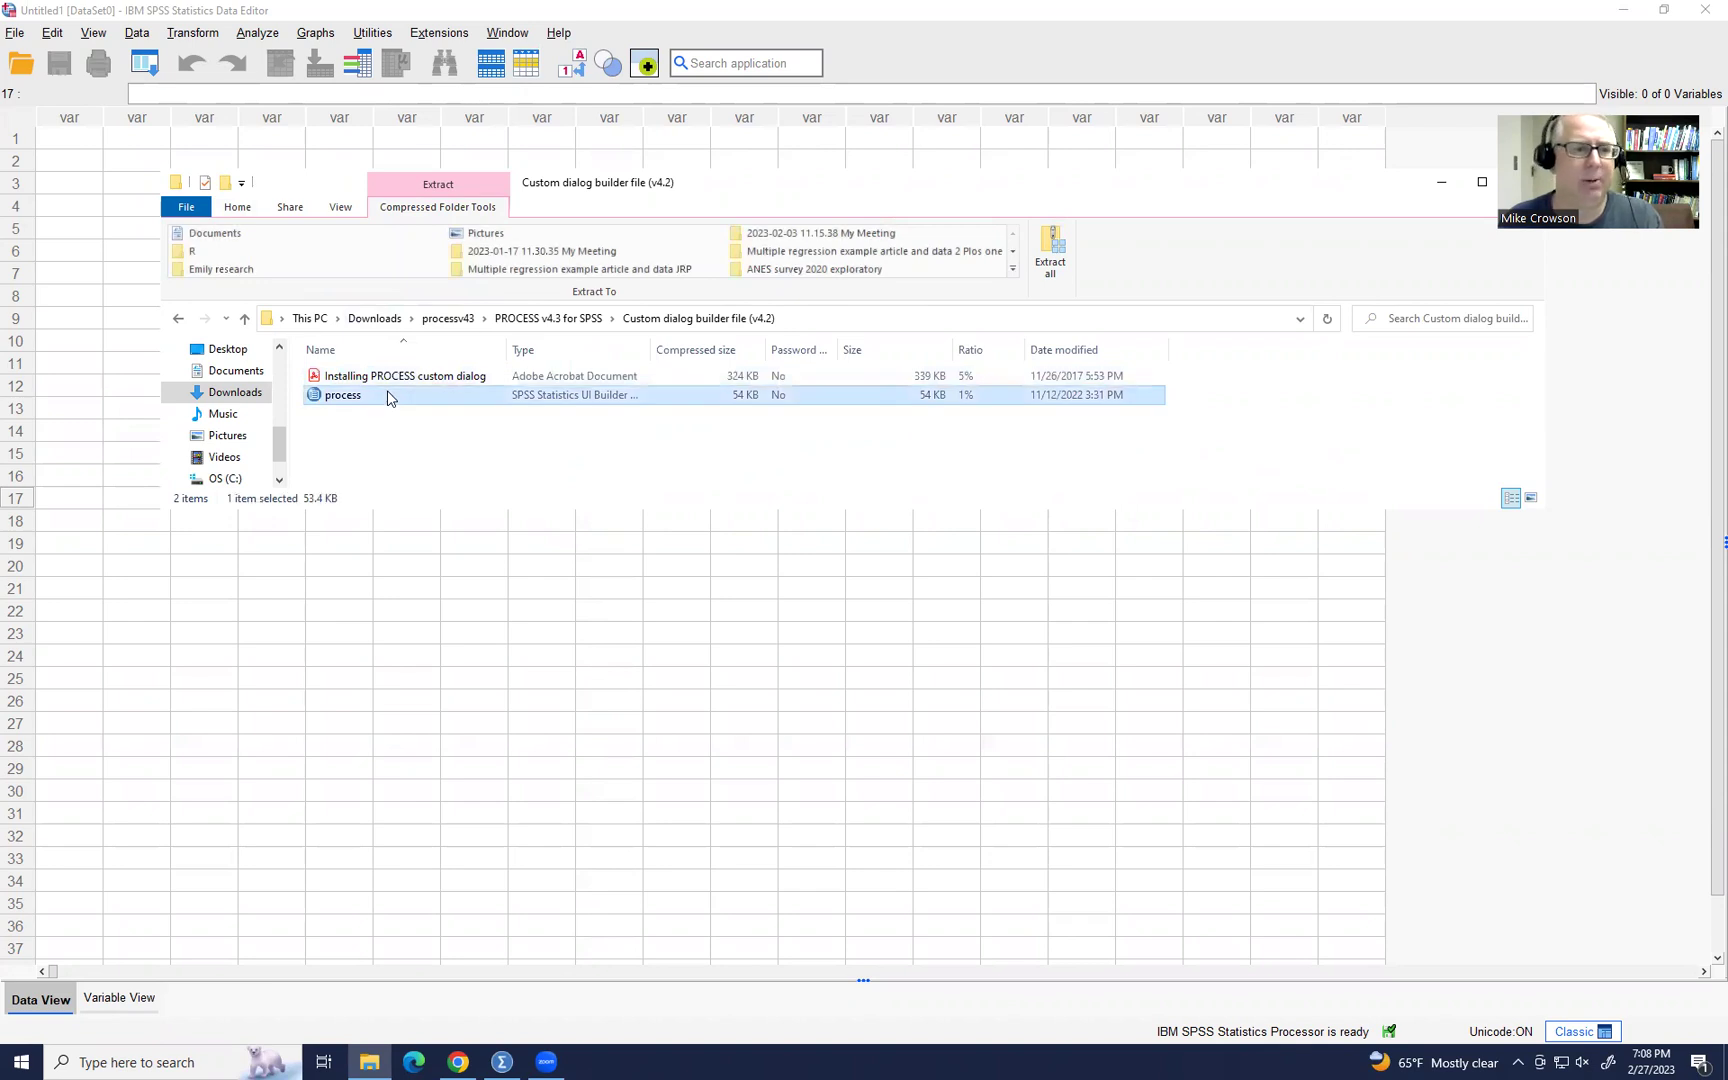
{"action": "right_click", "coordinate": [388, 397]}
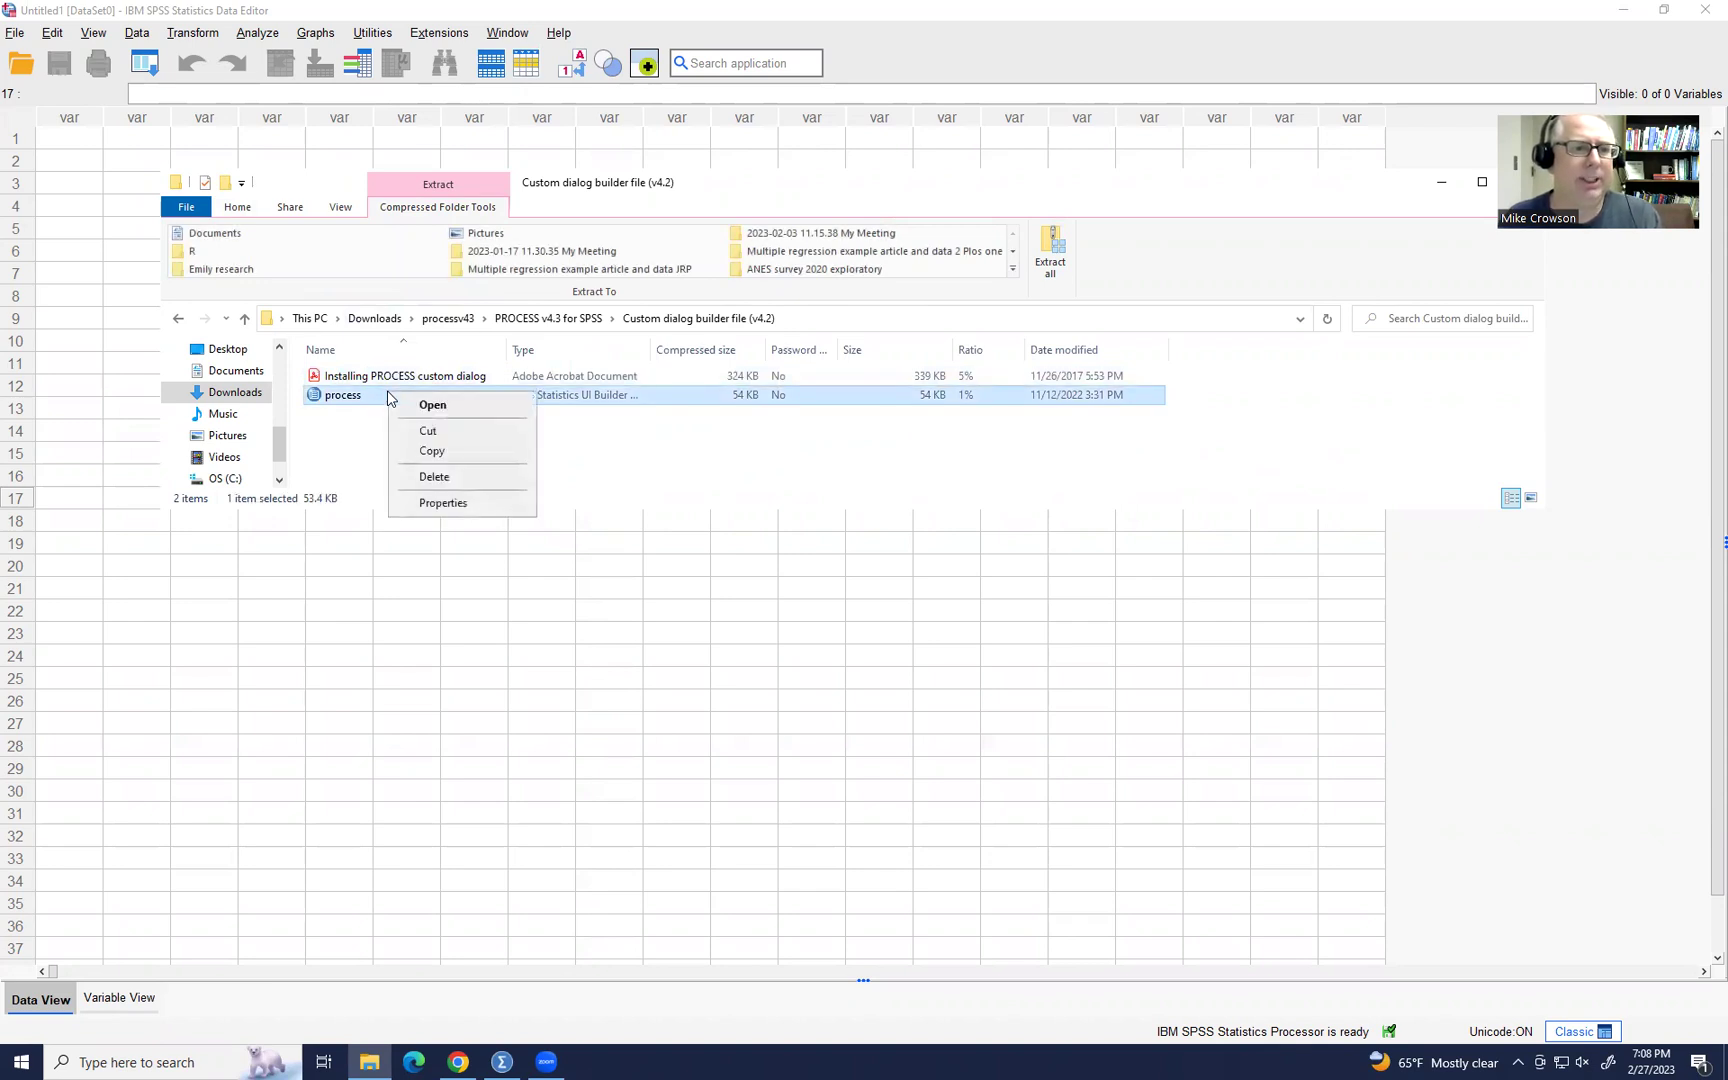
{"action": "left_click", "coordinate": [458, 450]}
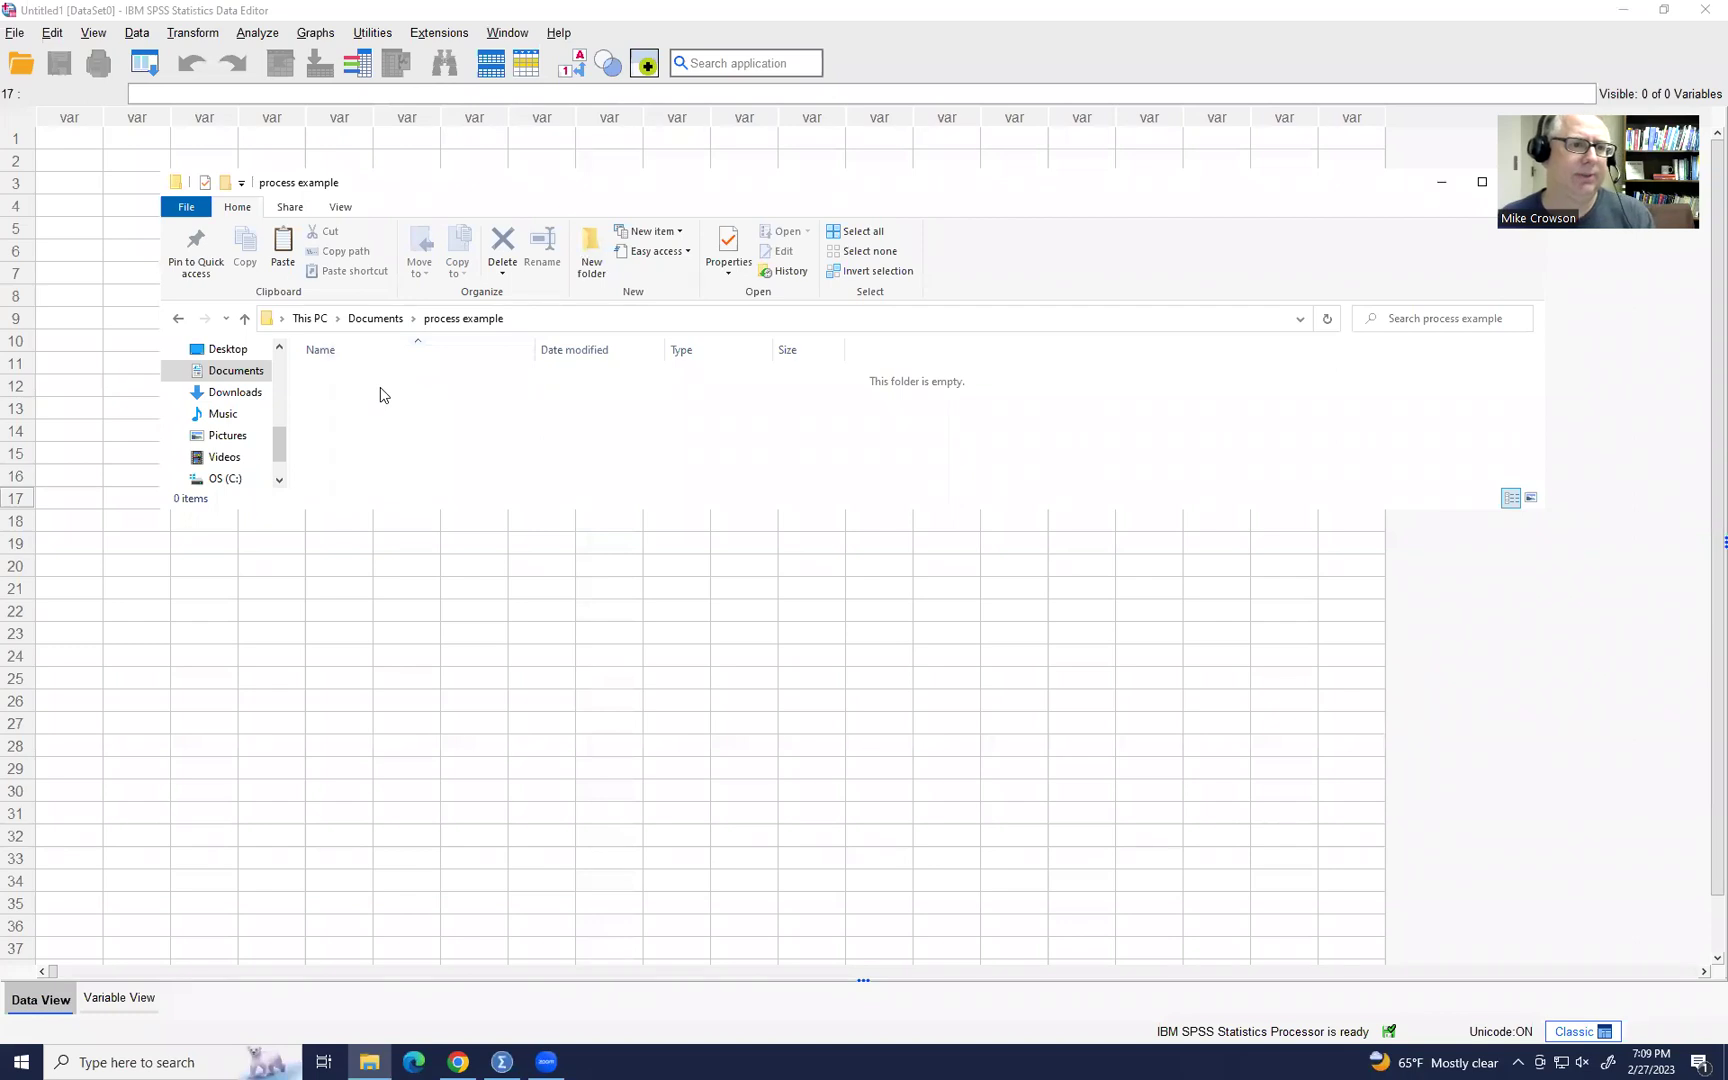
Paste the process file into the empty Documents\process example folder.
{"action": "right_click", "coordinate": [381, 393]}
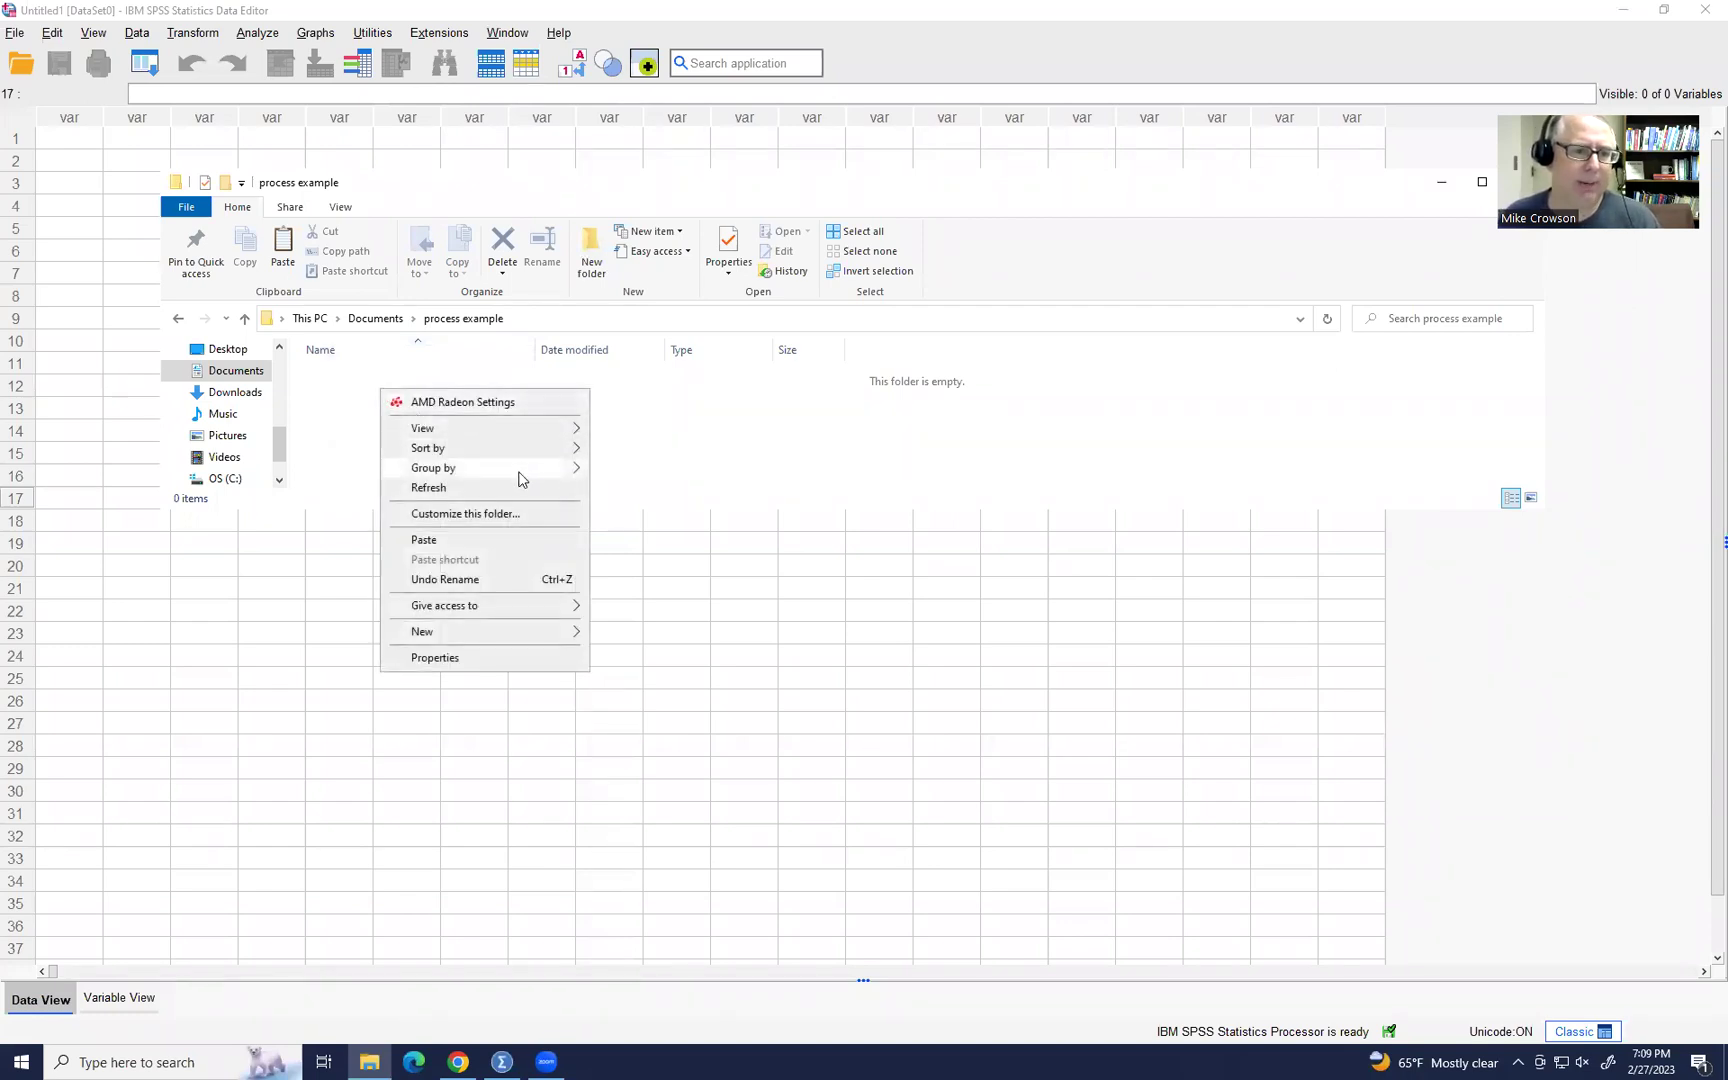
{"action": "left_click", "coordinate": [473, 542]}
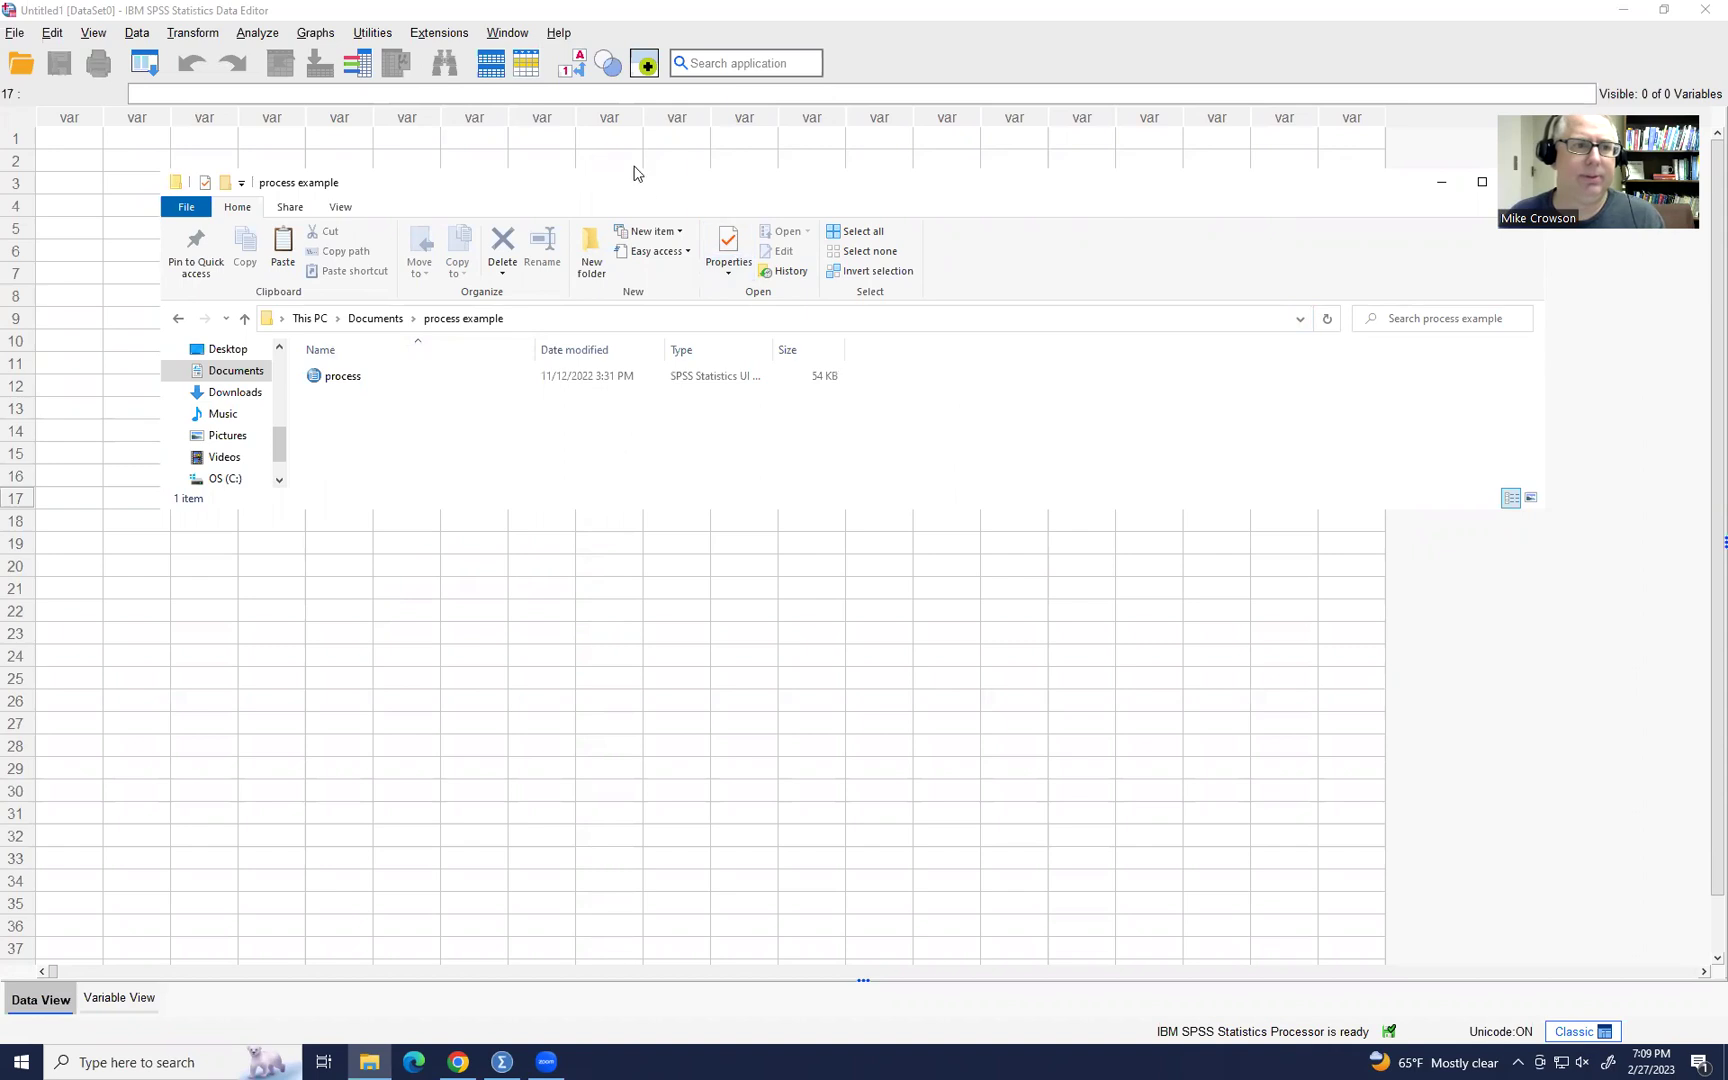
{"action": "left_click_drag", "start_coordinate": [434, 204], "coordinate": [219, 395]}
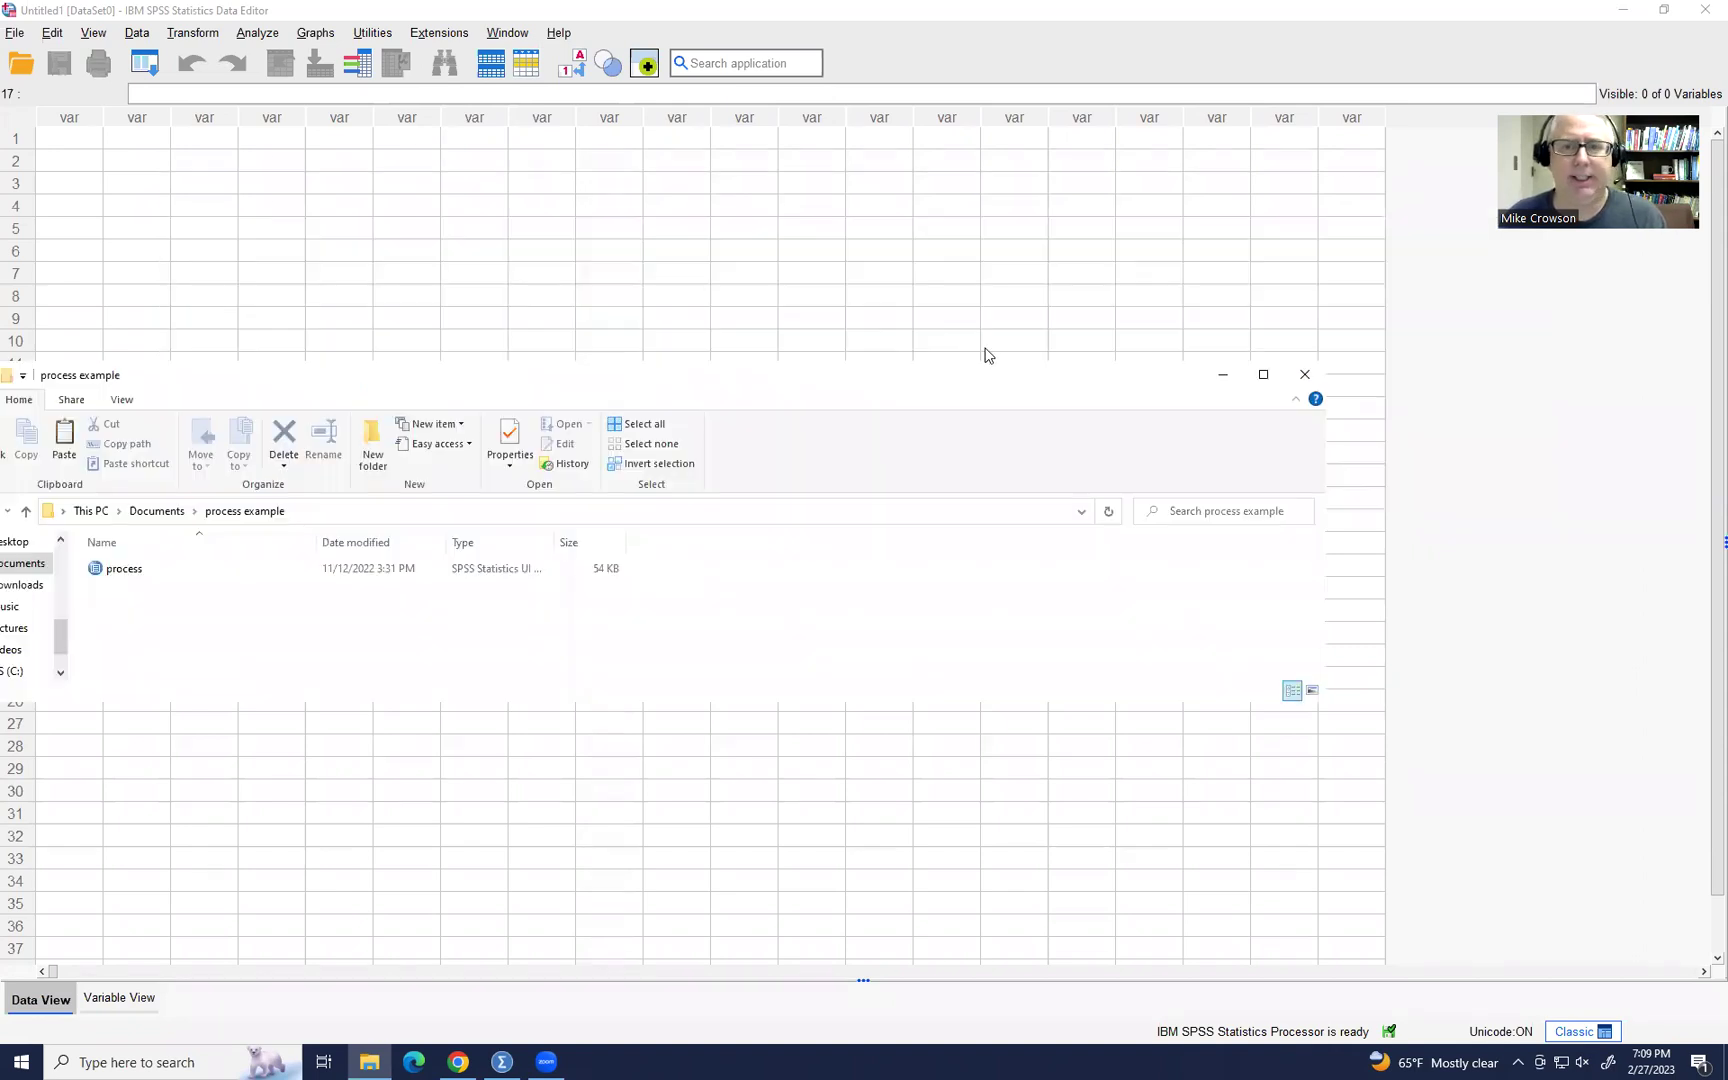
Close Explorer and start Extensions > Utilities > Install Custom Dialog (Compatibility mode).
{"action": "left_click", "coordinate": [1303, 377]}
{"action": "left_click", "coordinate": [436, 32]}
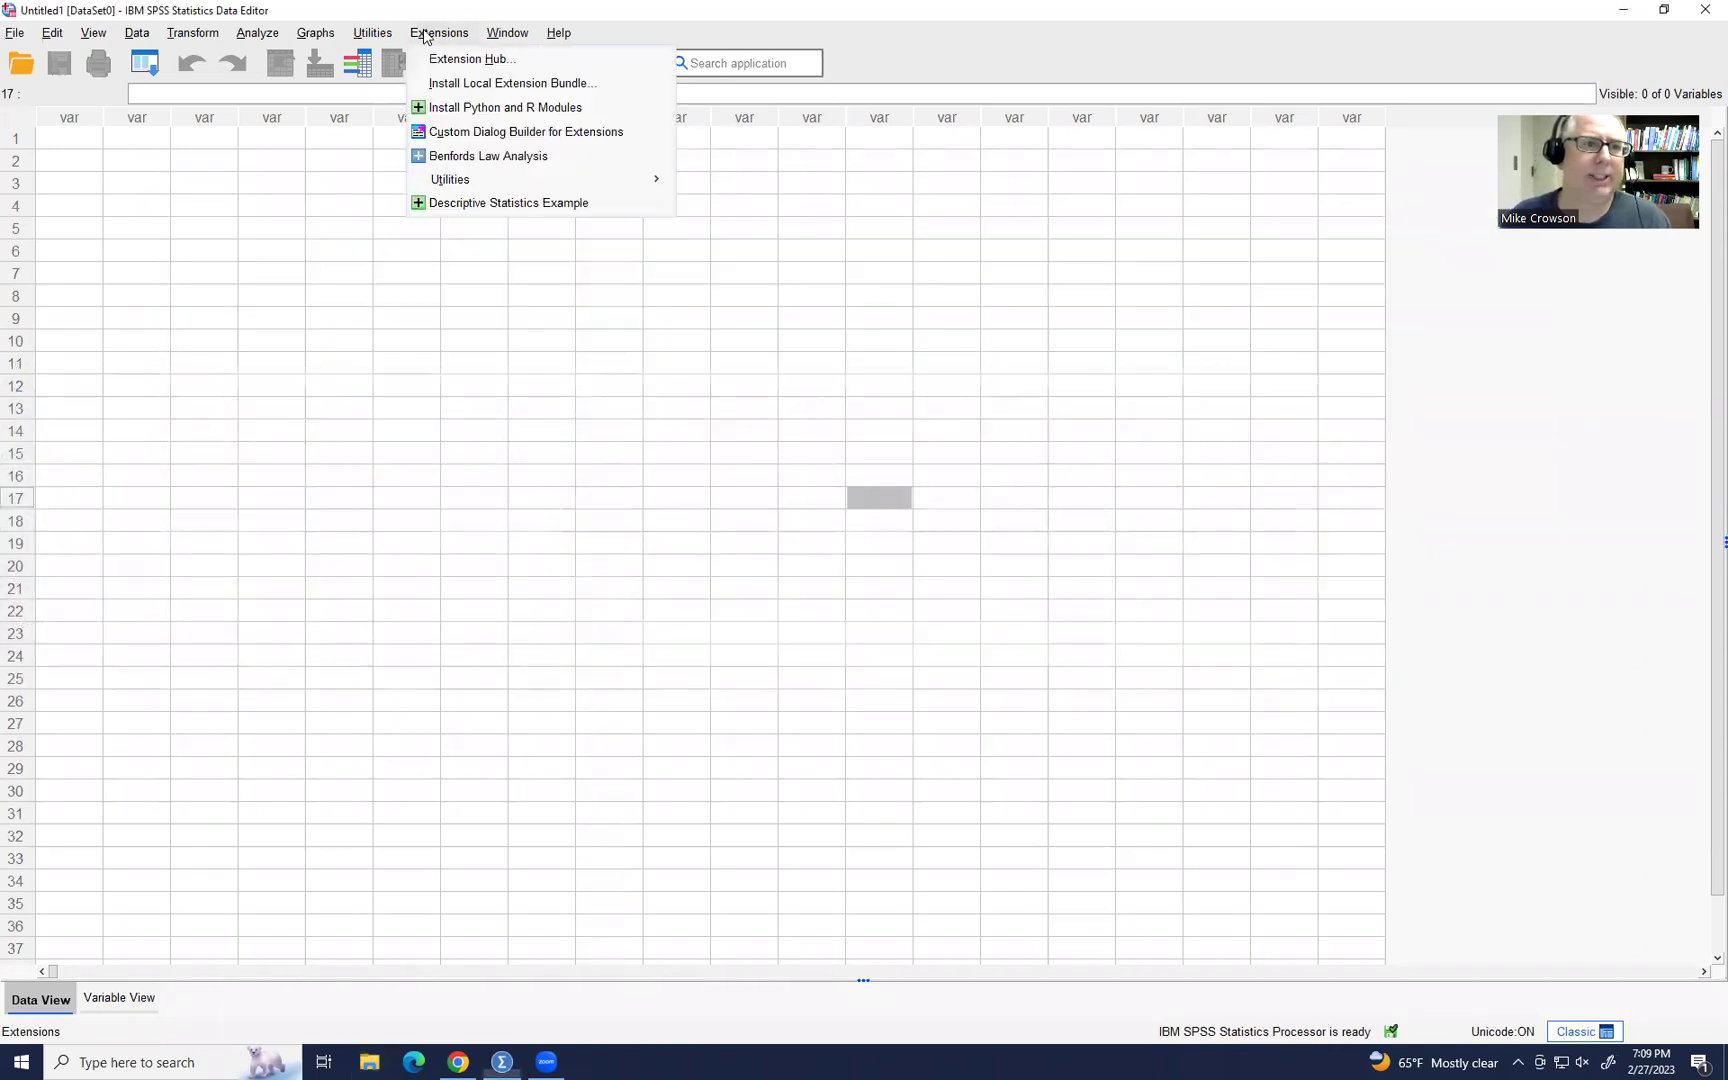
{"action": "mouse_move", "coordinate": [512, 187]}
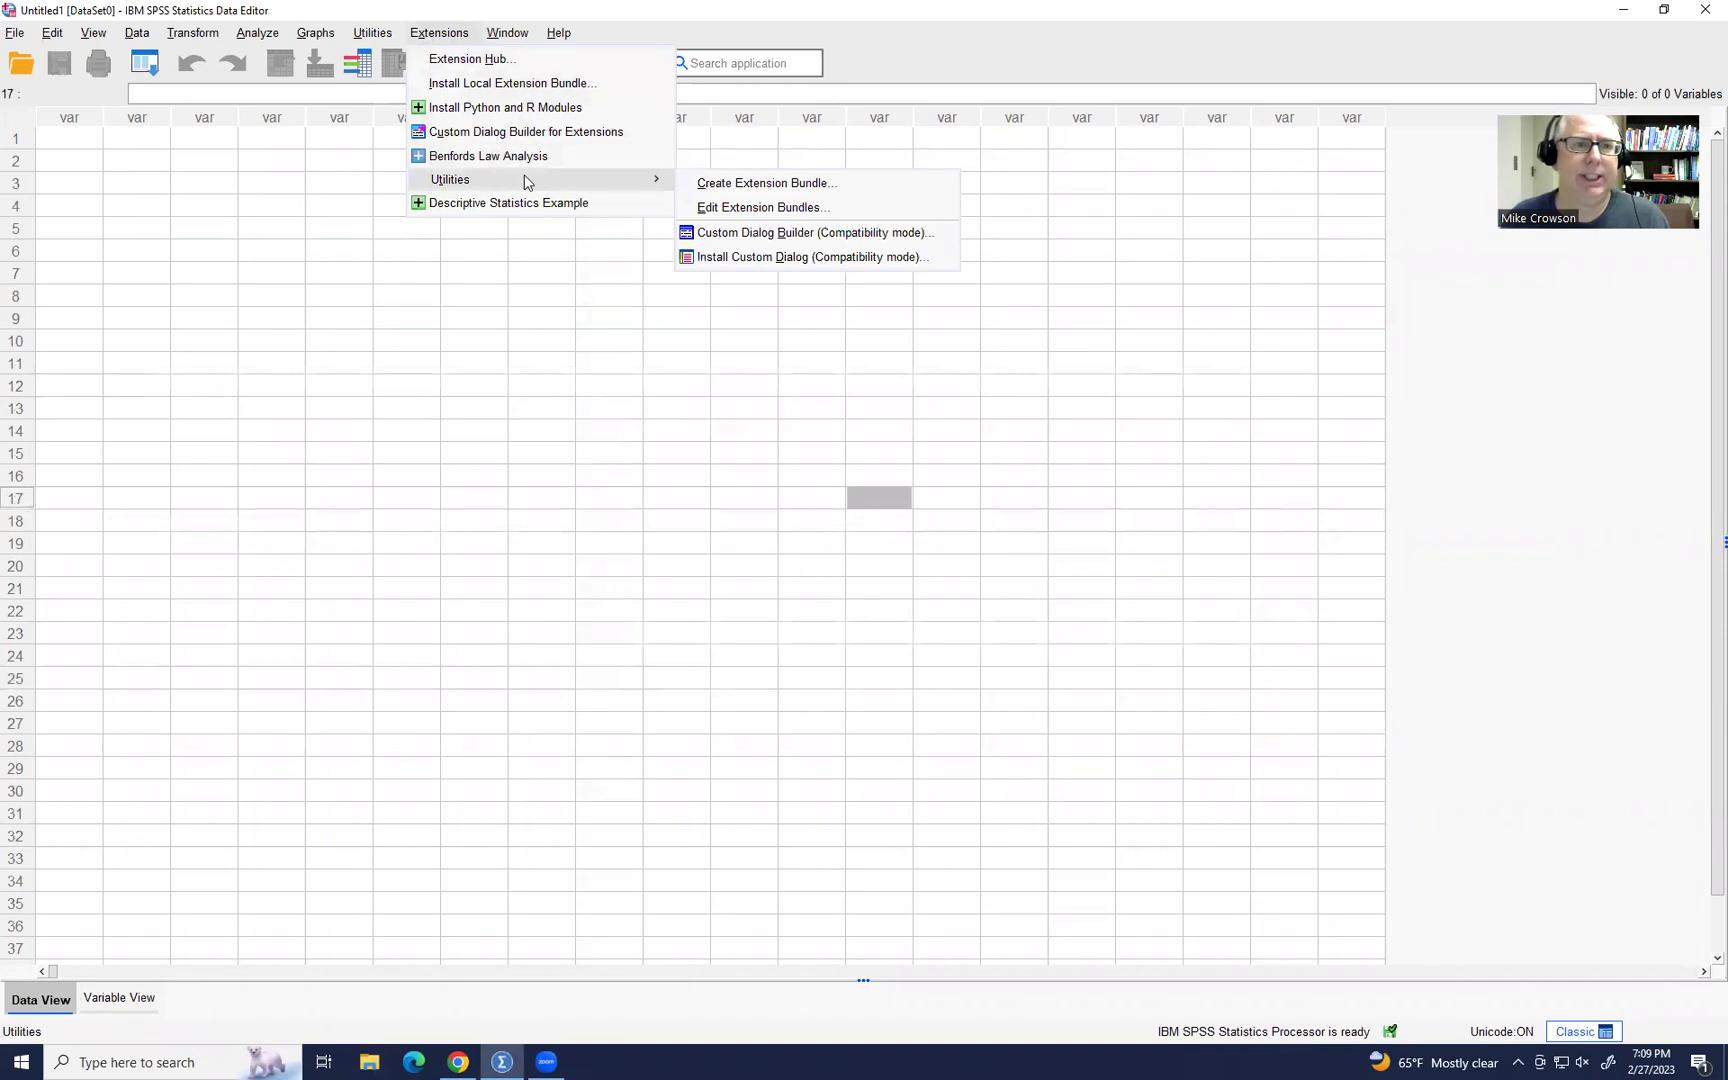
{"action": "left_click", "coordinate": [872, 262]}
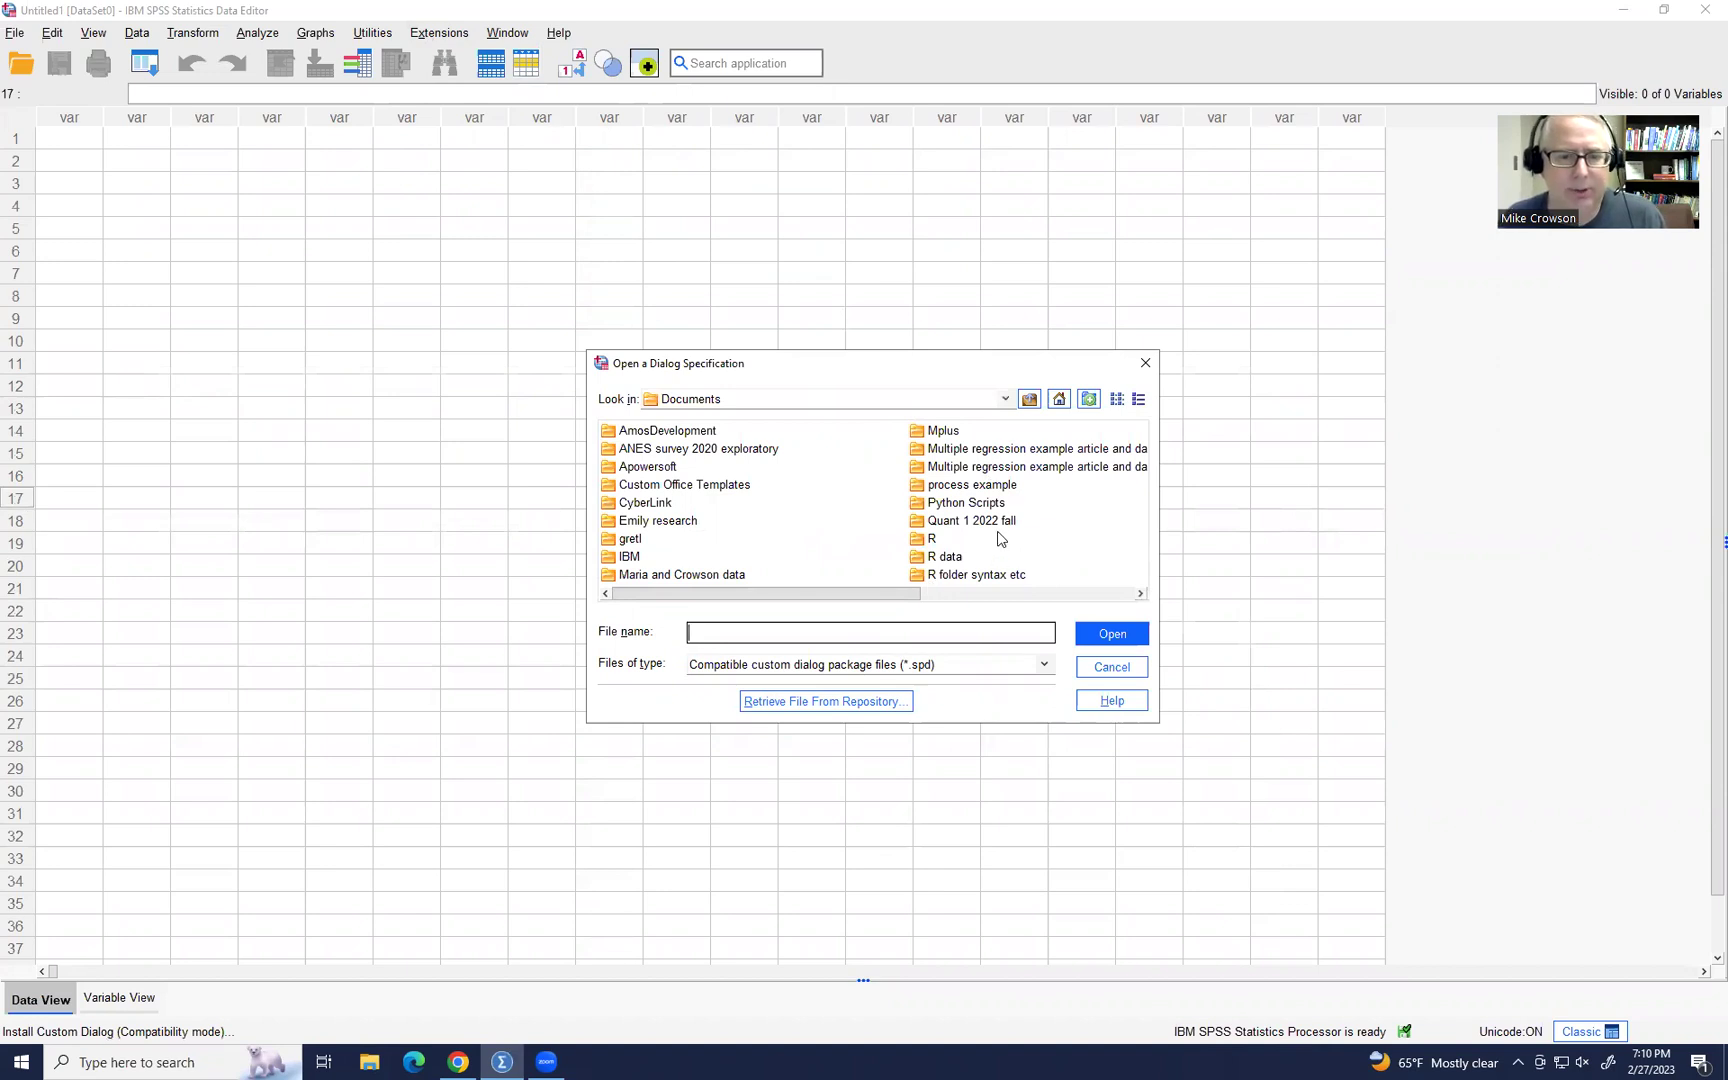
Install process.spd from the process example folder, overwriting the previous PROCESS version.
{"action": "double_click", "coordinate": [951, 485]}
{"action": "left_click", "coordinate": [666, 430]}
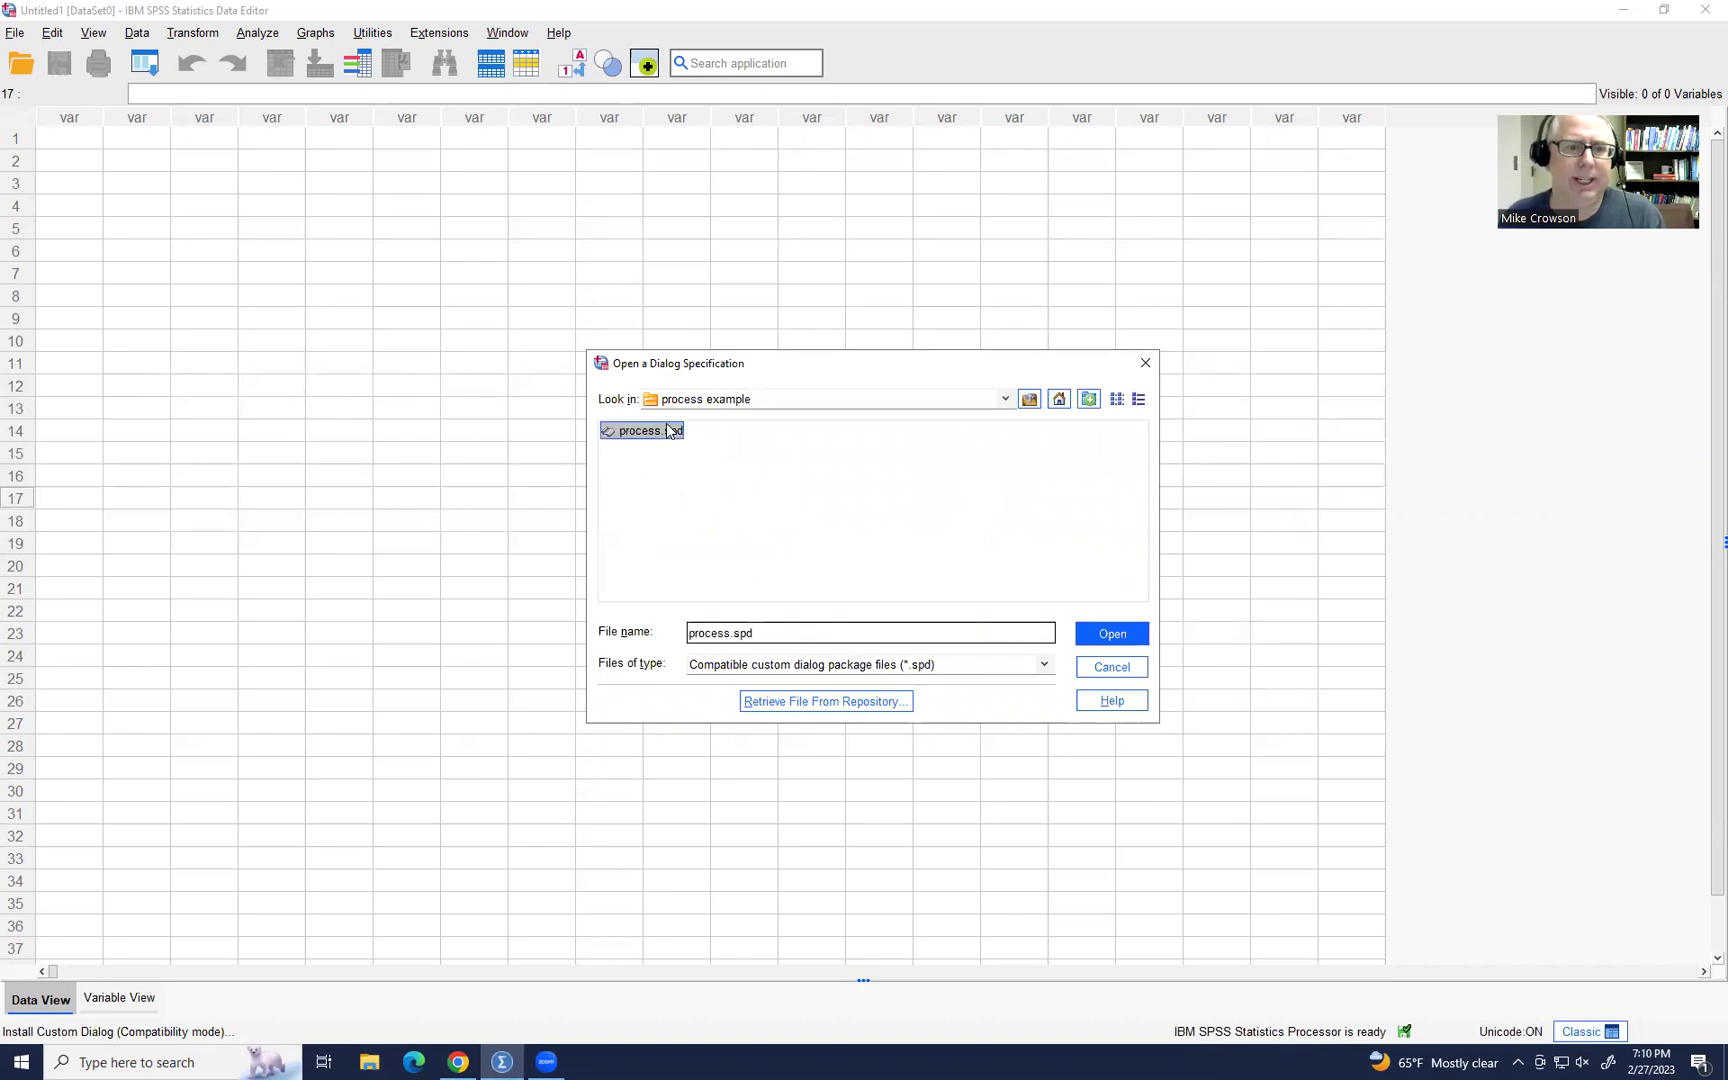
{"action": "left_click", "coordinate": [1112, 634]}
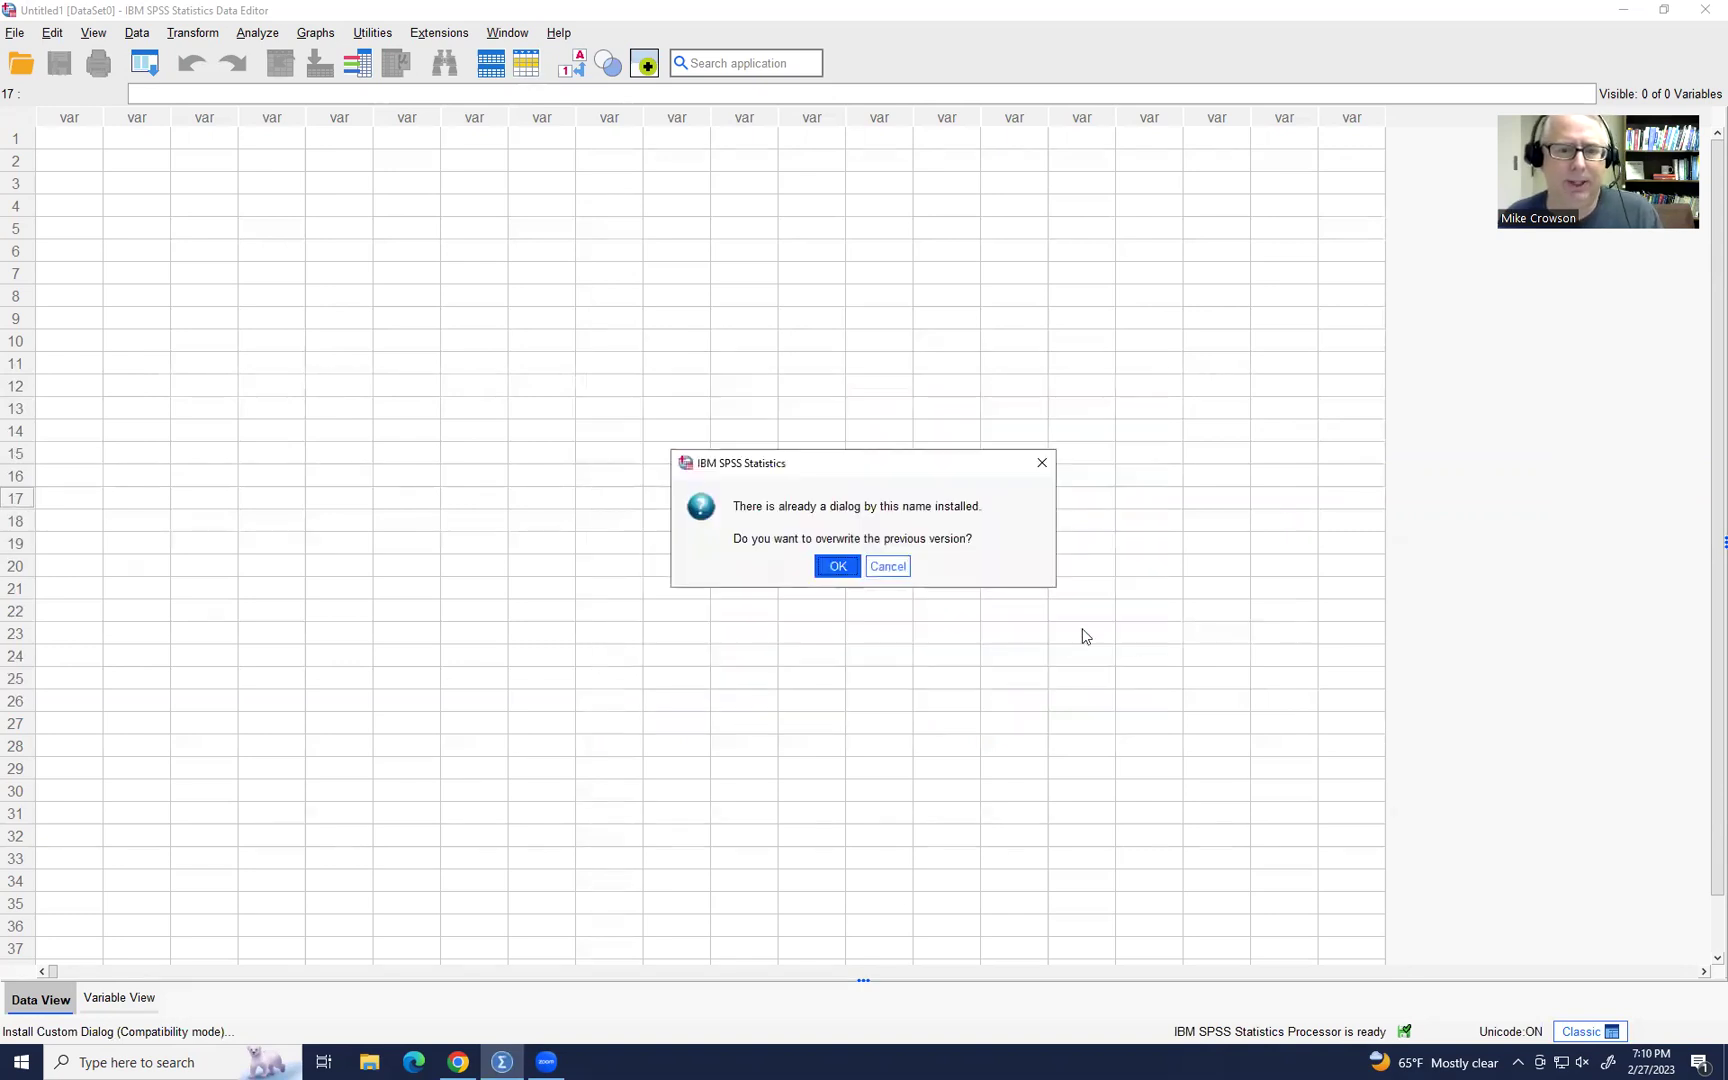
{"action": "left_click", "coordinate": [831, 568]}
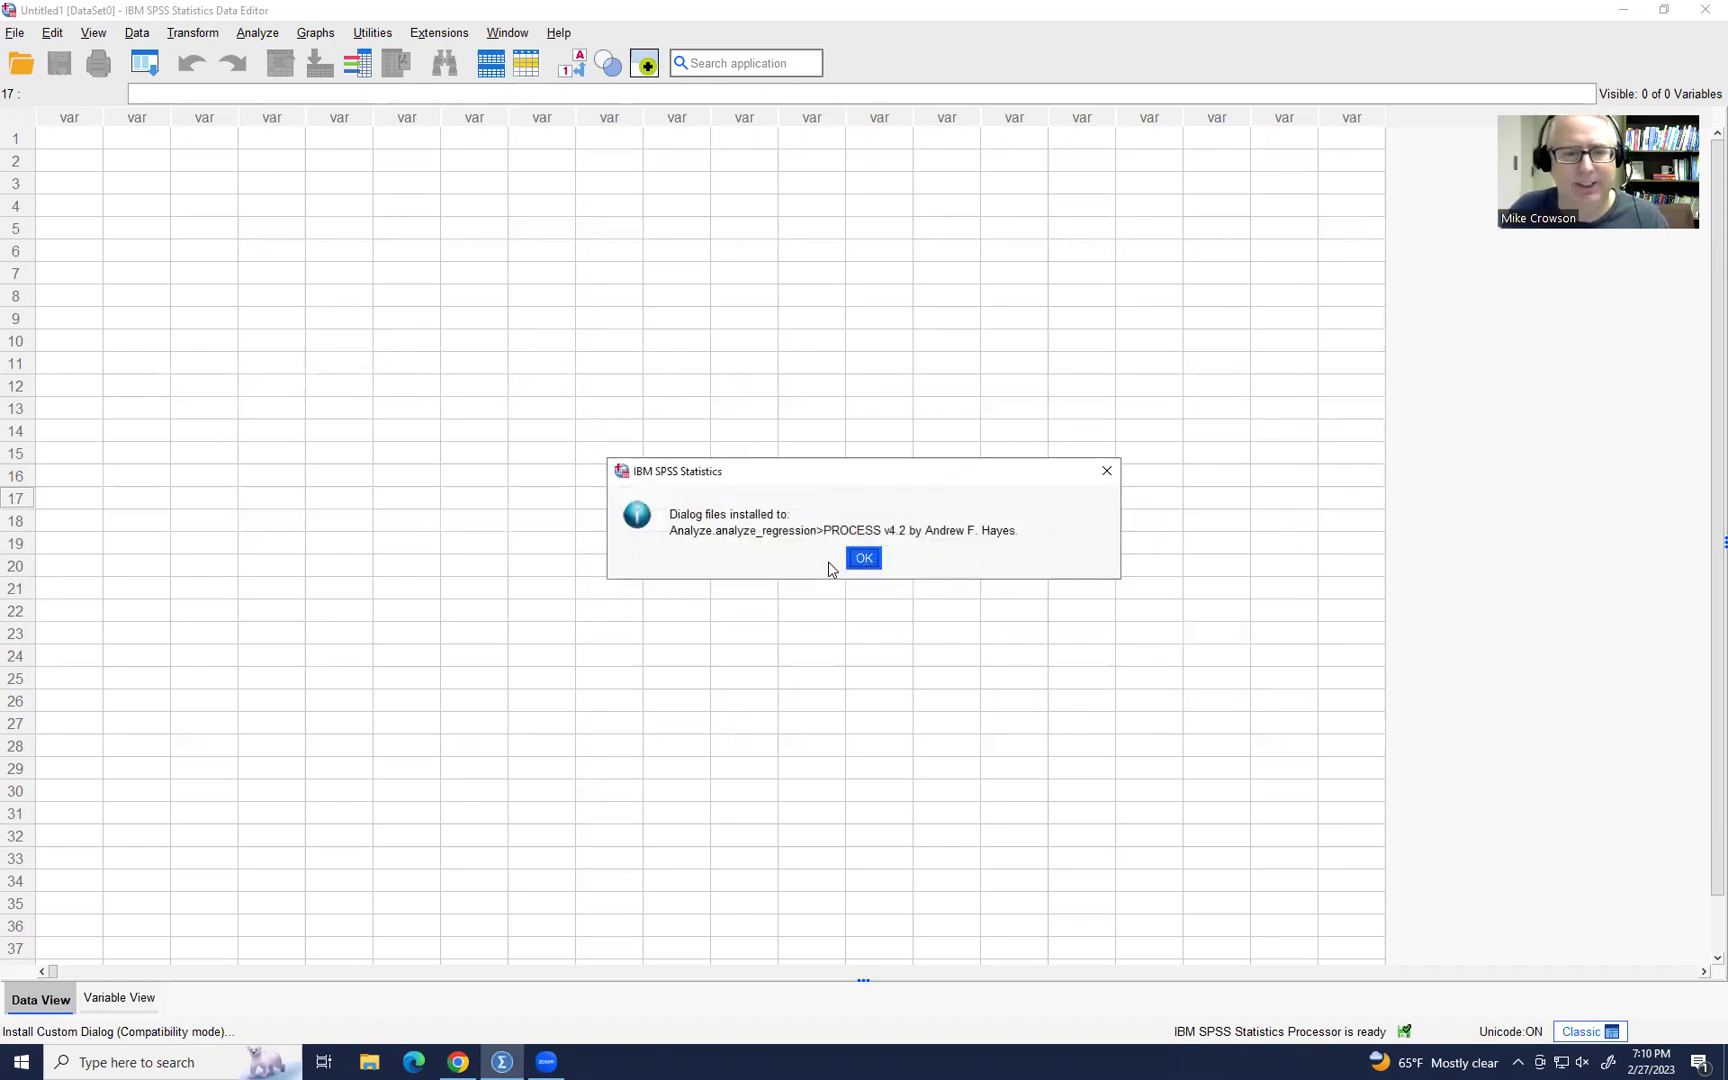
{"action": "left_click", "coordinate": [855, 561]}
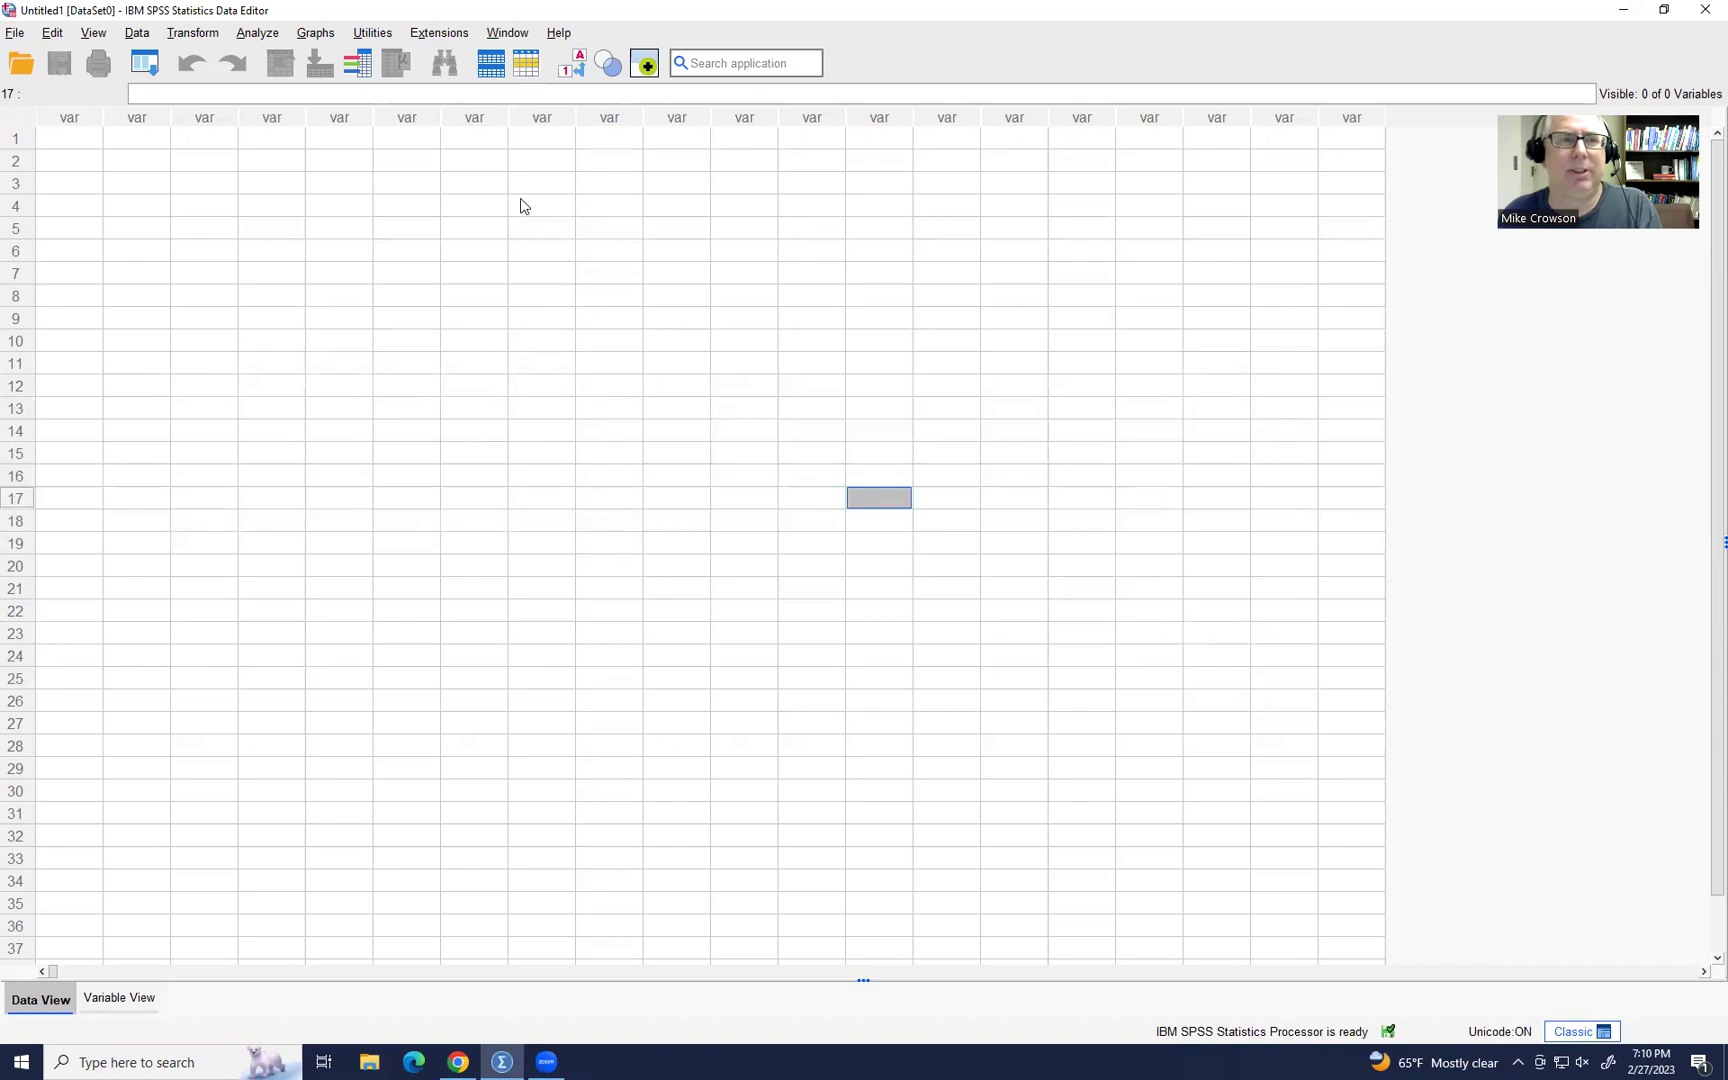
{"action": "left_click", "coordinate": [438, 34]}
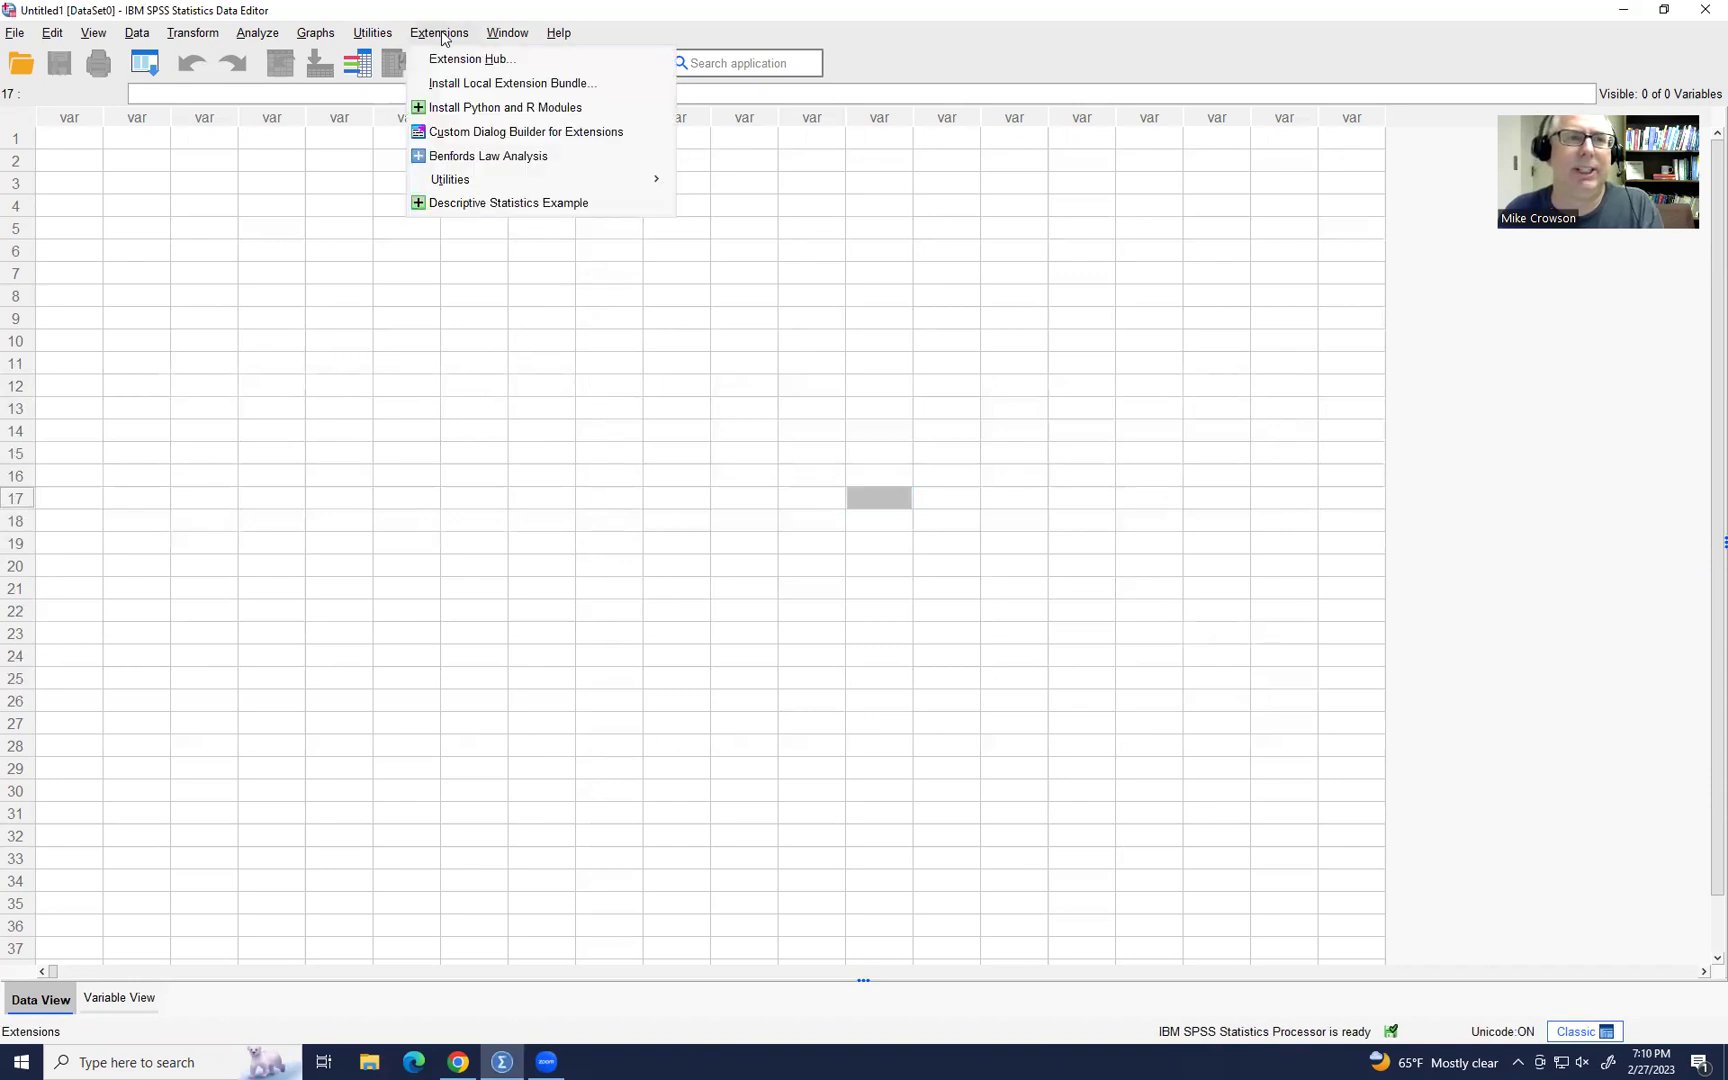
{"action": "mouse_move", "coordinate": [514, 185]}
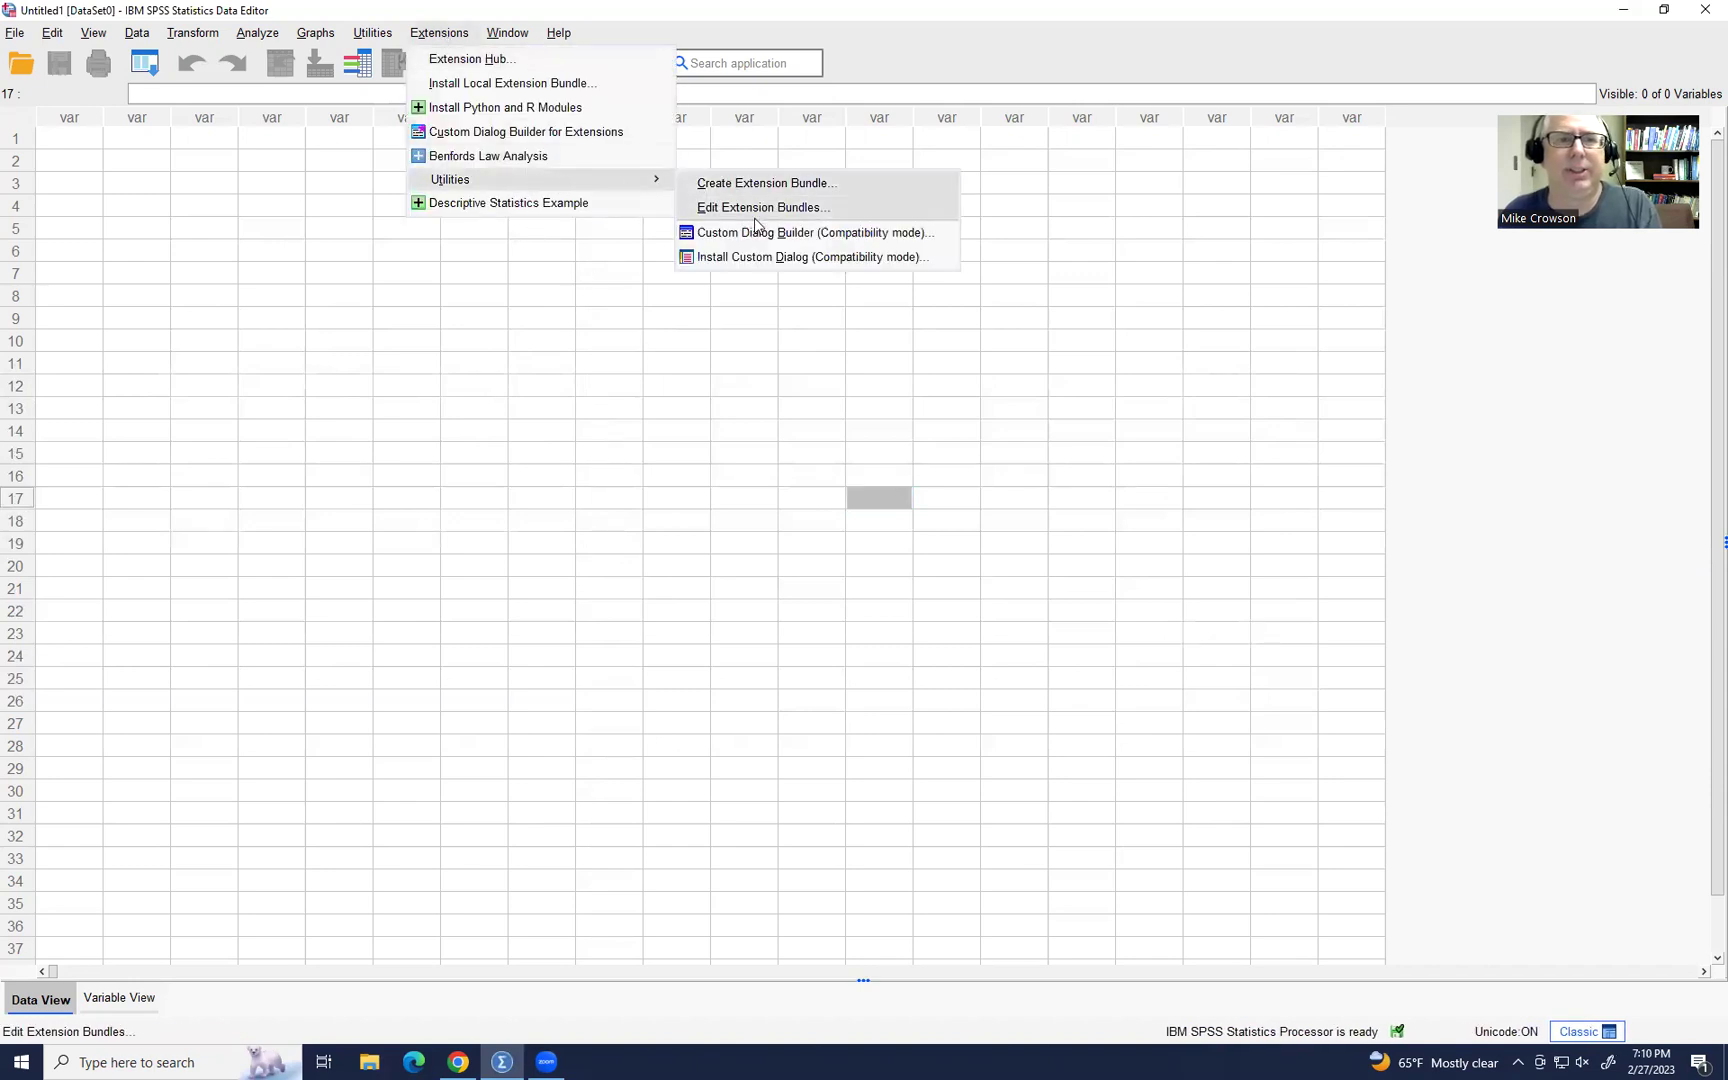
{"action": "left_click", "coordinate": [871, 259]}
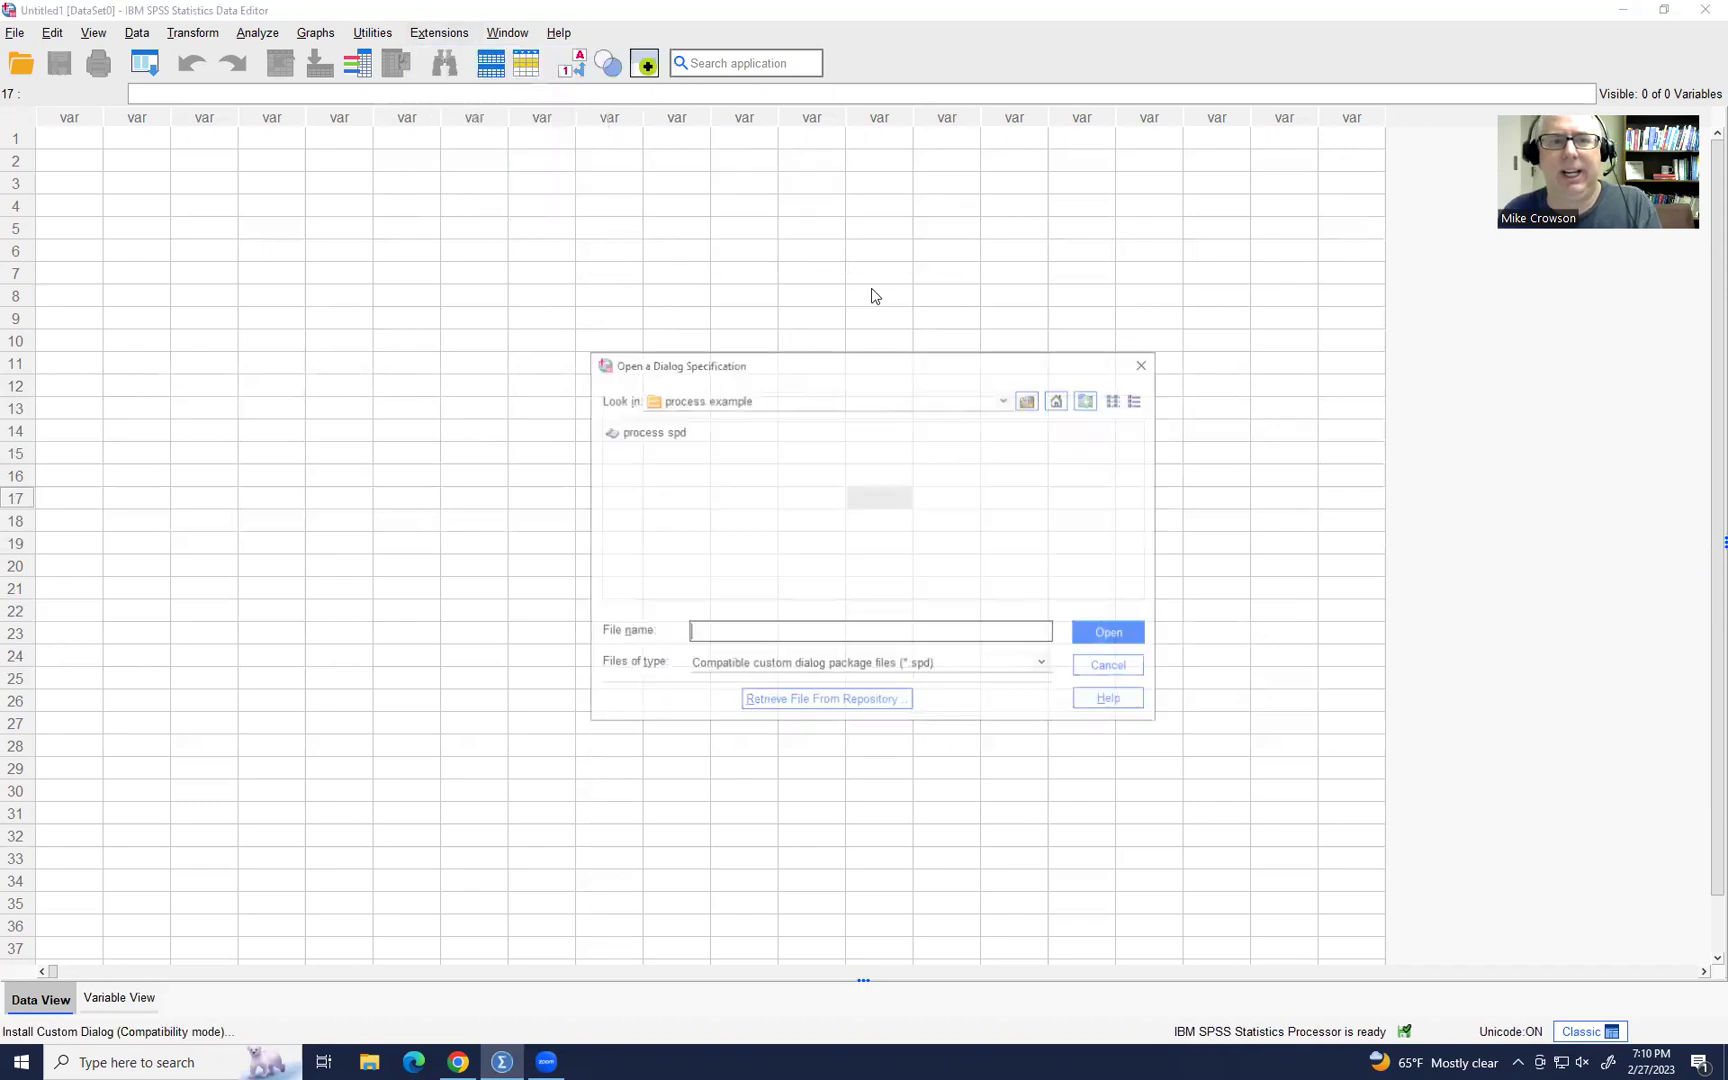
{"action": "left_click", "coordinate": [644, 432]}
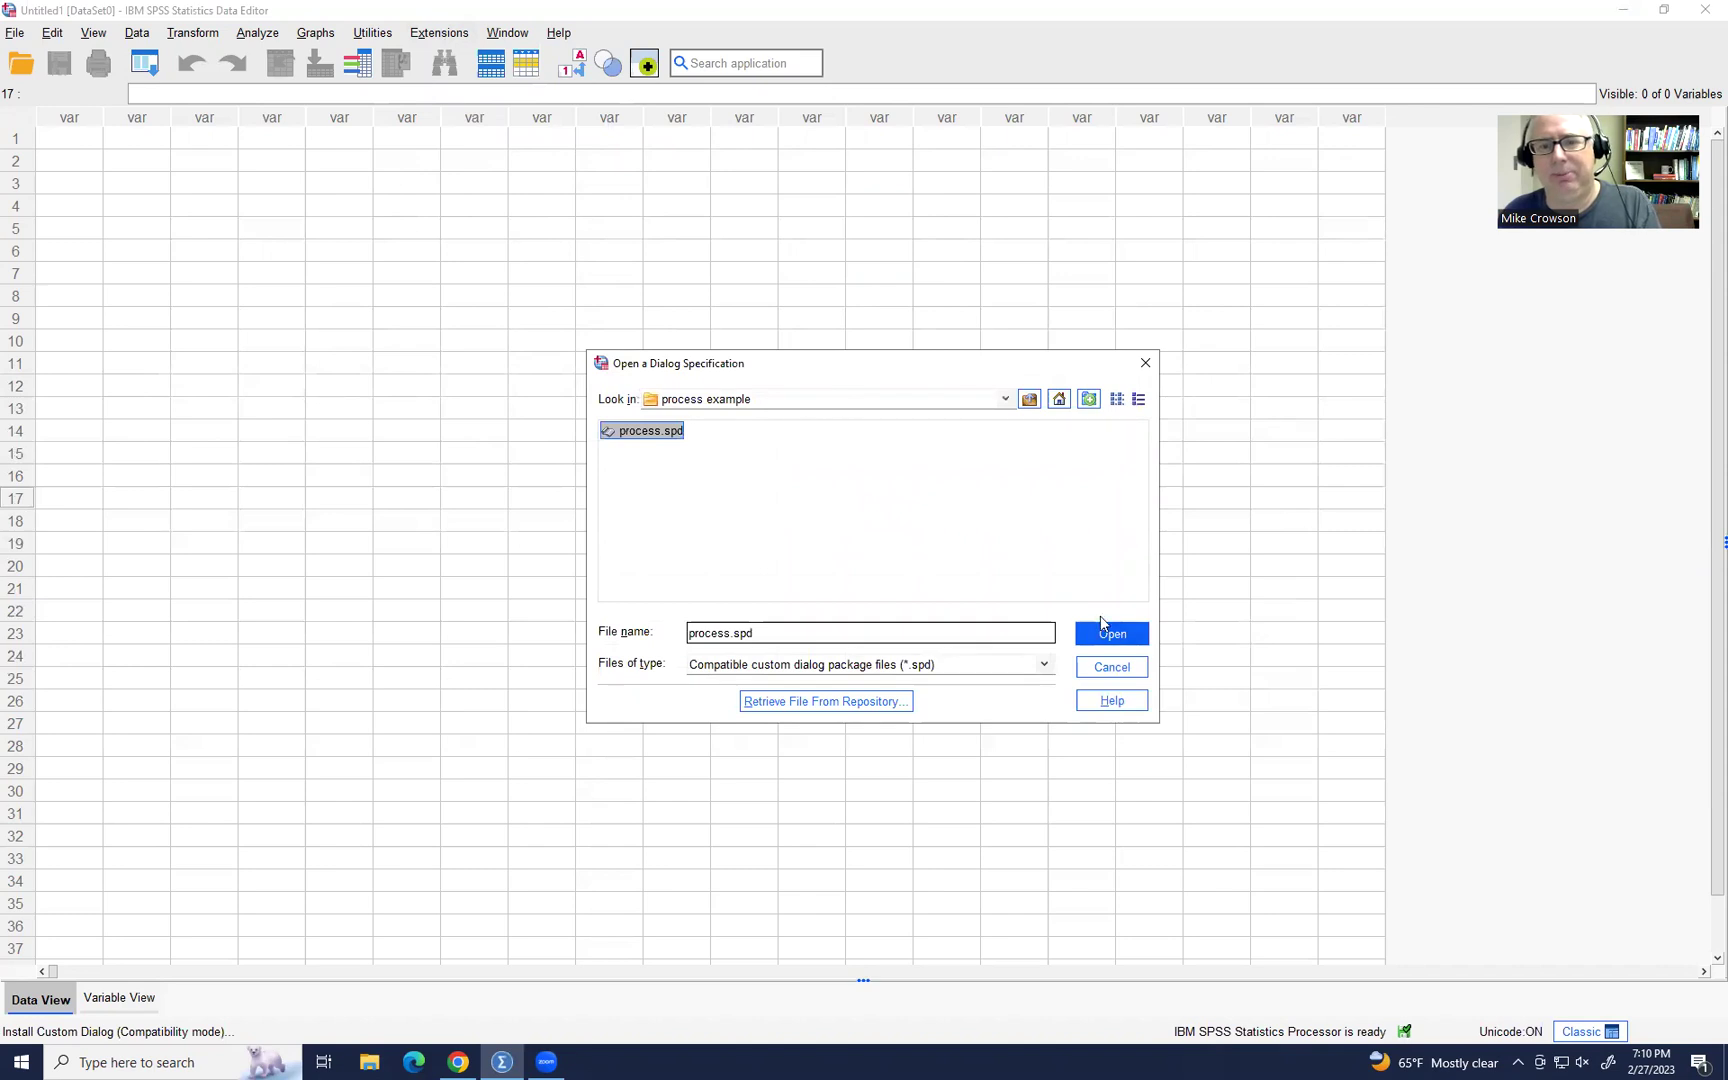
{"action": "left_click", "coordinate": [1105, 645]}
{"action": "left_click", "coordinate": [1147, 364]}
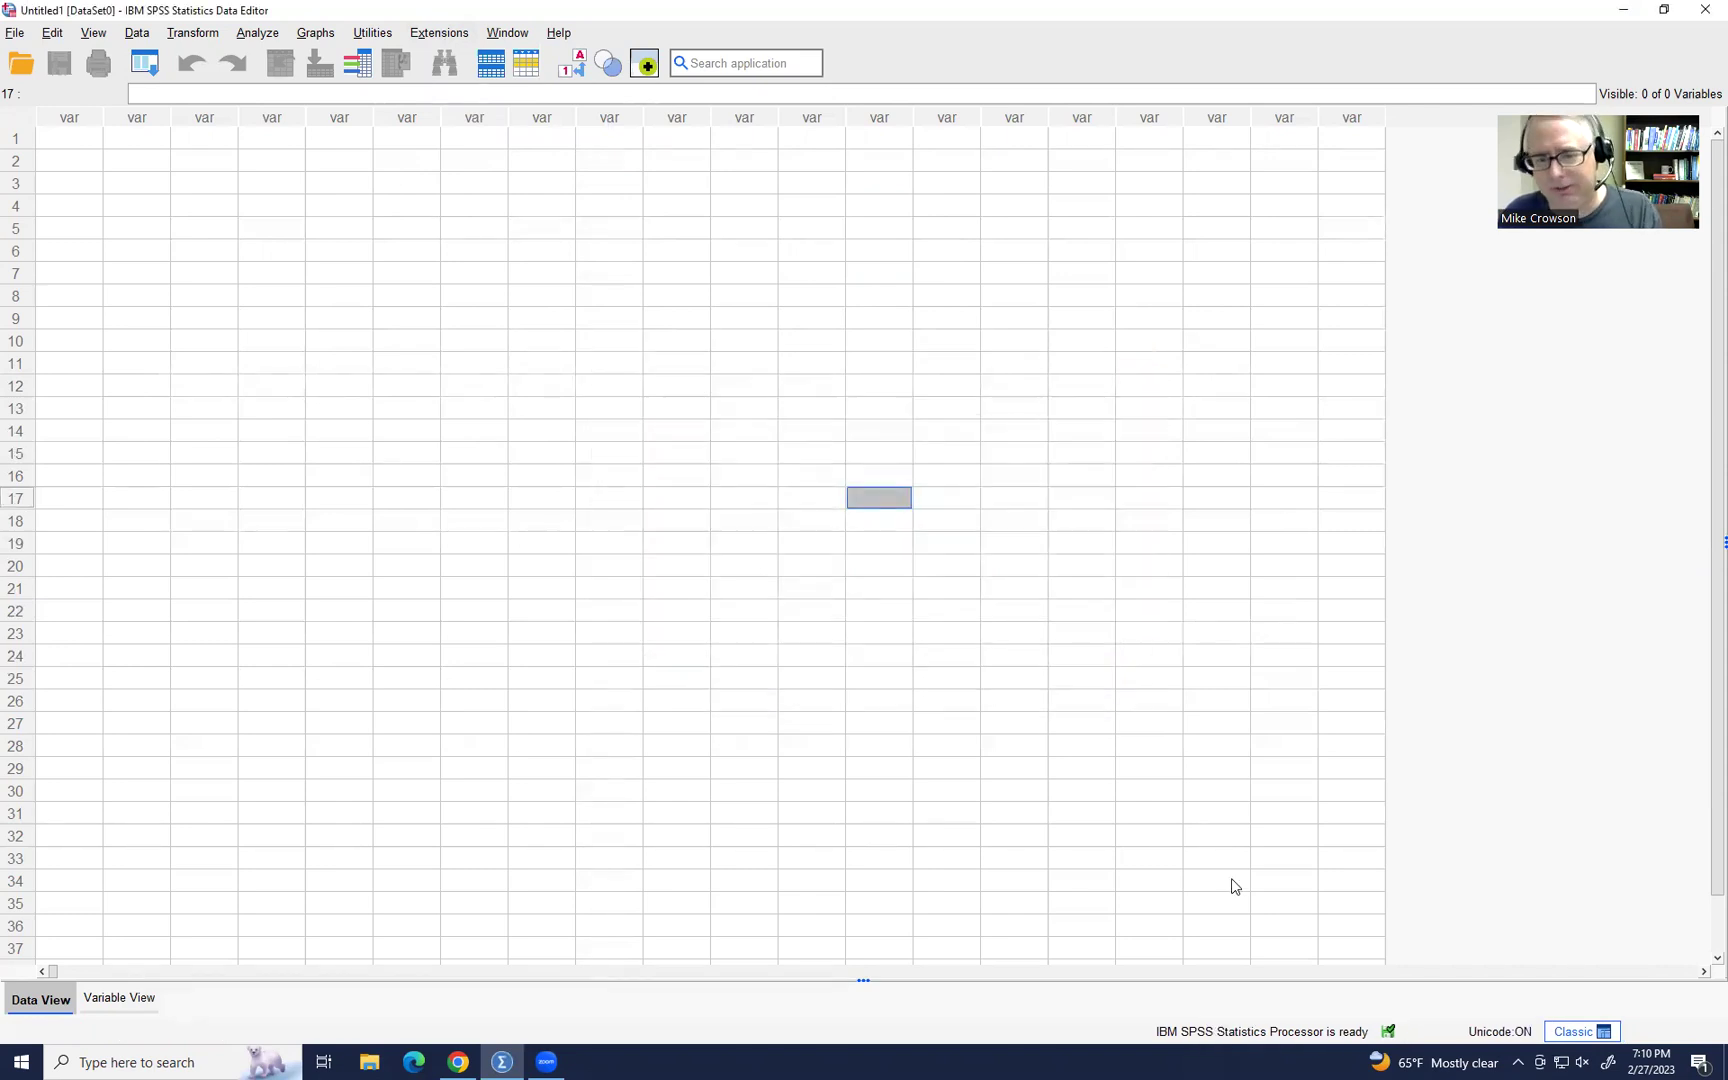